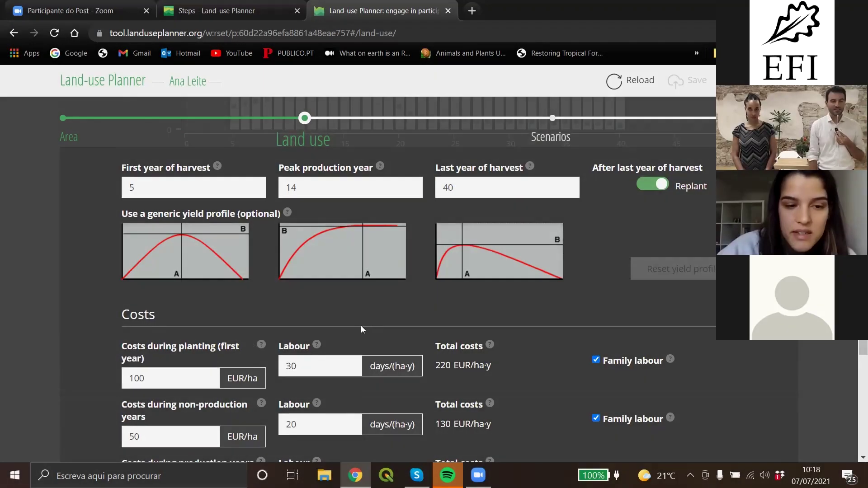
Review the Coffee crop form and close it, returning to the land-use list ending with Bare land.
{"action": "scroll", "coordinate": [381, 329], "scroll_direction": "down", "scroll_amount": 1}
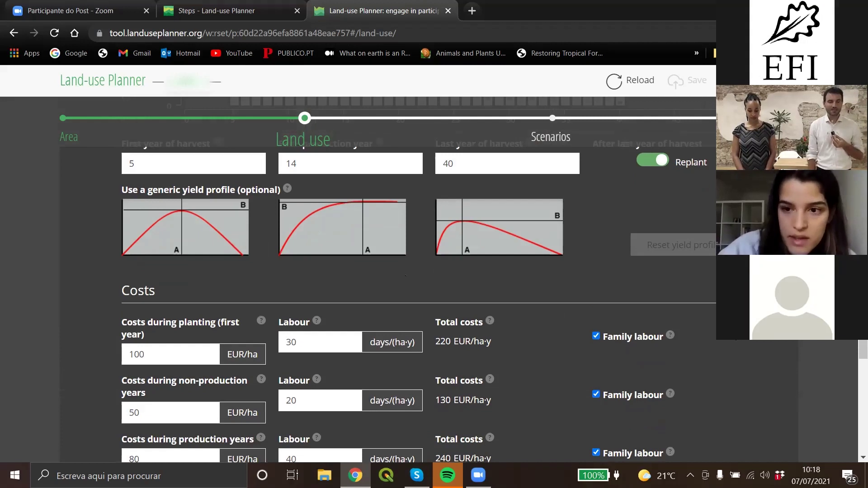
{"action": "scroll", "coordinate": [727, 346], "scroll_direction": "down", "scroll_amount": 7}
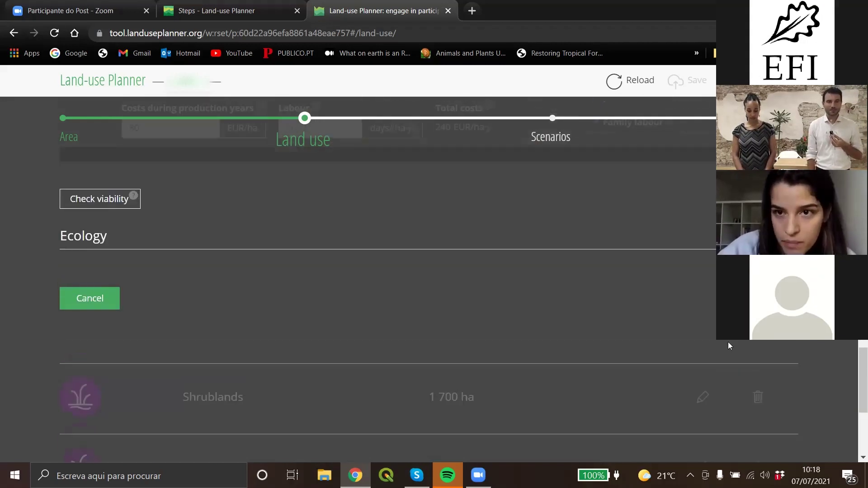
{"action": "scroll", "coordinate": [728, 342], "scroll_direction": "up", "scroll_amount": 10}
{"action": "key", "text": "Escape"}
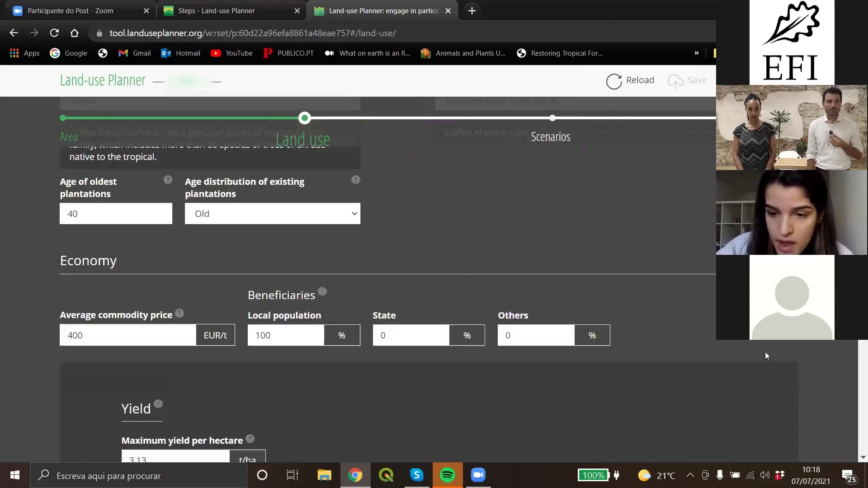
{"action": "scroll", "coordinate": [736, 360], "scroll_direction": "down", "scroll_amount": 5}
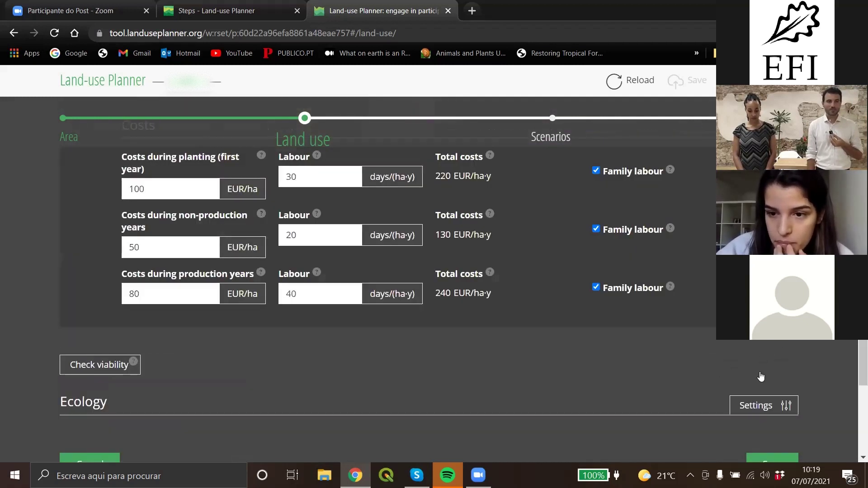
{"action": "scroll", "coordinate": [759, 378], "scroll_direction": "down", "scroll_amount": 3}
{"action": "key", "text": "Escape"}
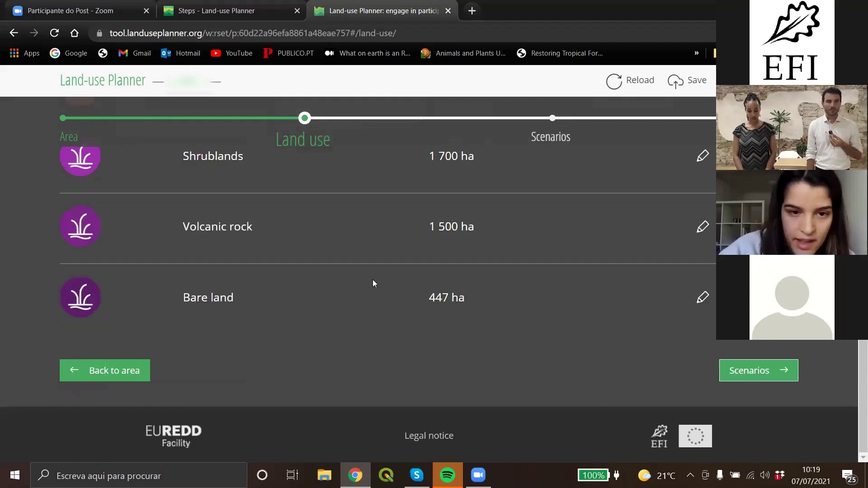
{"action": "left_click", "coordinate": [768, 370]}
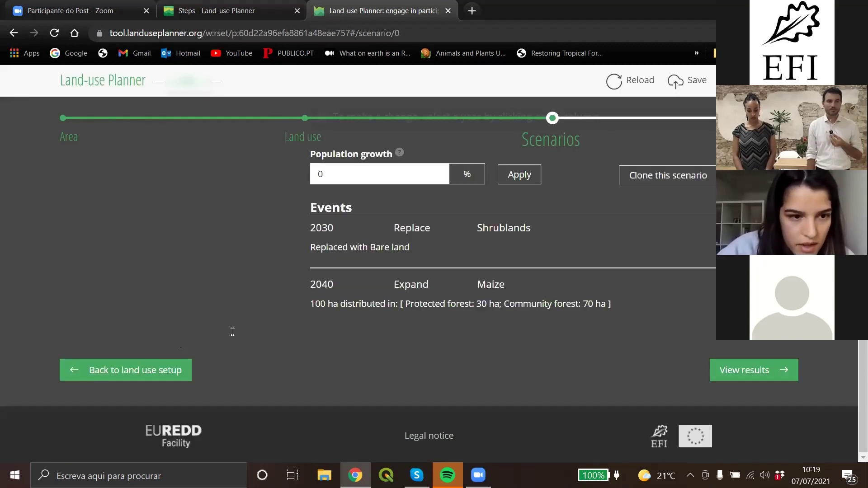
{"action": "scroll", "coordinate": [234, 331], "scroll_direction": "up", "scroll_amount": 7}
{"action": "double_click", "coordinate": [231, 329]}
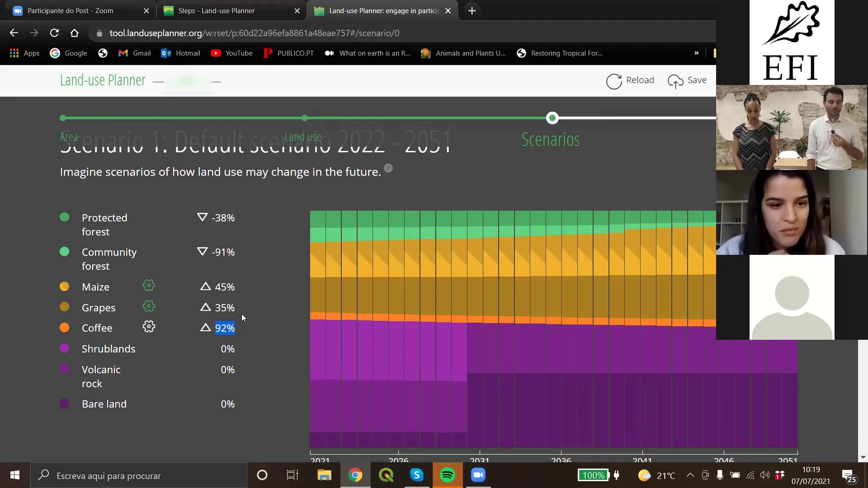
{"action": "left_click", "coordinate": [247, 340]}
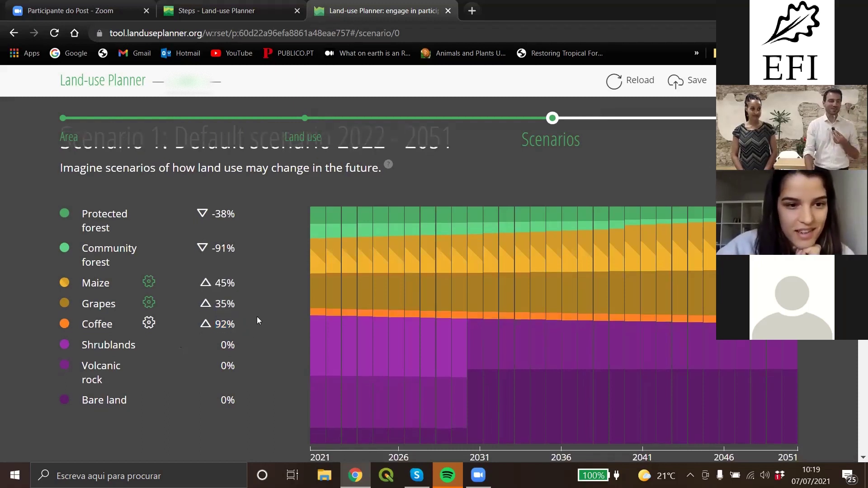
{"action": "scroll", "coordinate": [270, 300], "scroll_direction": "down", "scroll_amount": 1}
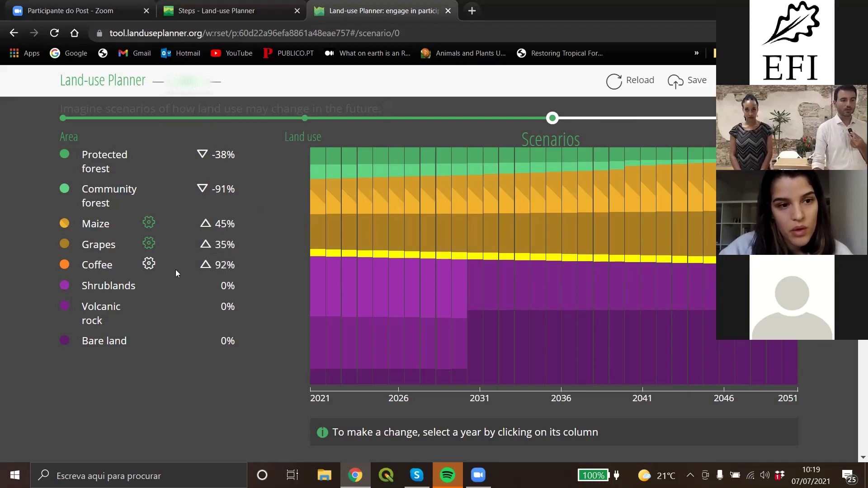
Return to the Land use step and reopen Coffee's form at the age of oldest plantations field.
{"action": "left_click", "coordinate": [301, 137]}
{"action": "scroll", "coordinate": [361, 176], "scroll_direction": "down", "scroll_amount": 10}
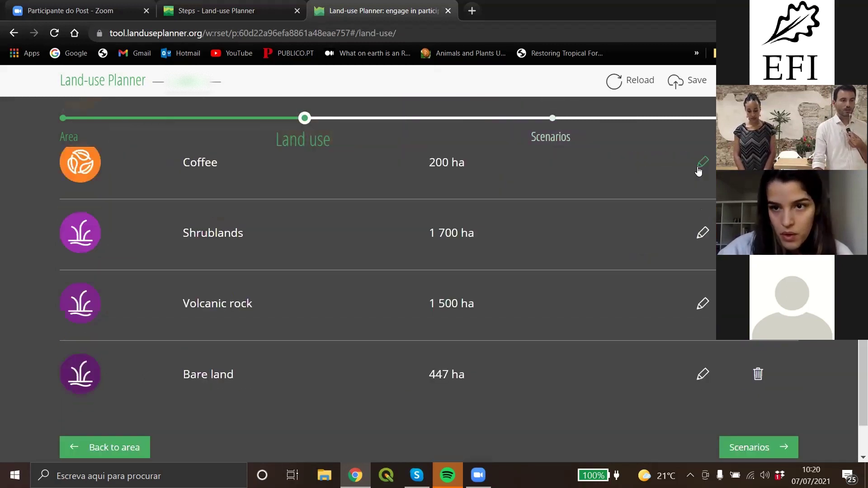
{"action": "left_click", "coordinate": [702, 167]}
{"action": "scroll", "coordinate": [541, 302], "scroll_direction": "down", "scroll_amount": 7}
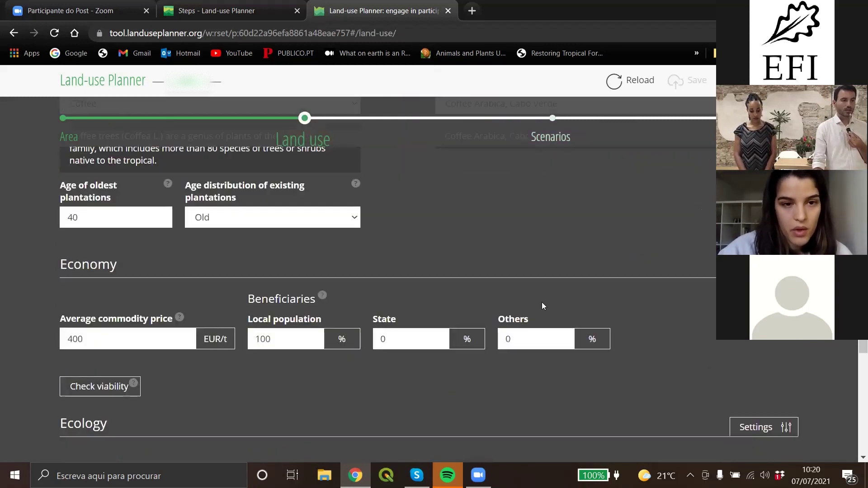
{"action": "scroll", "coordinate": [542, 303], "scroll_direction": "up", "scroll_amount": 3}
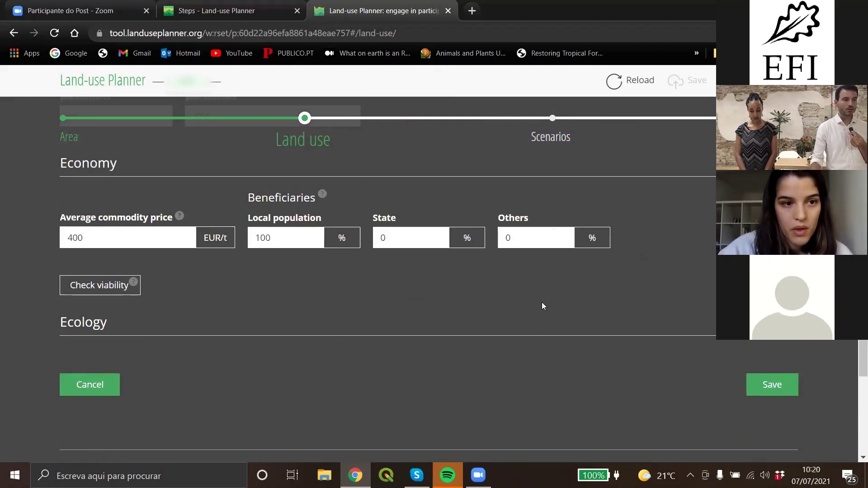
{"action": "scroll", "coordinate": [542, 302], "scroll_direction": "up", "scroll_amount": 2}
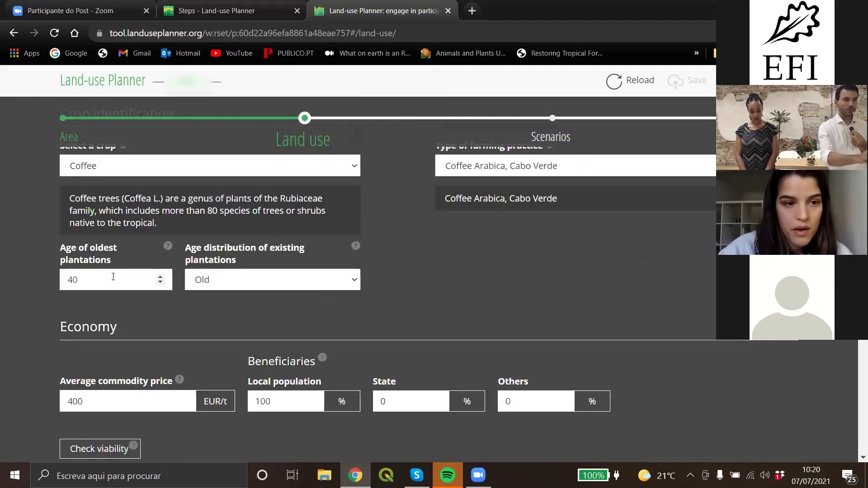
{"action": "left_click", "coordinate": [114, 274]}
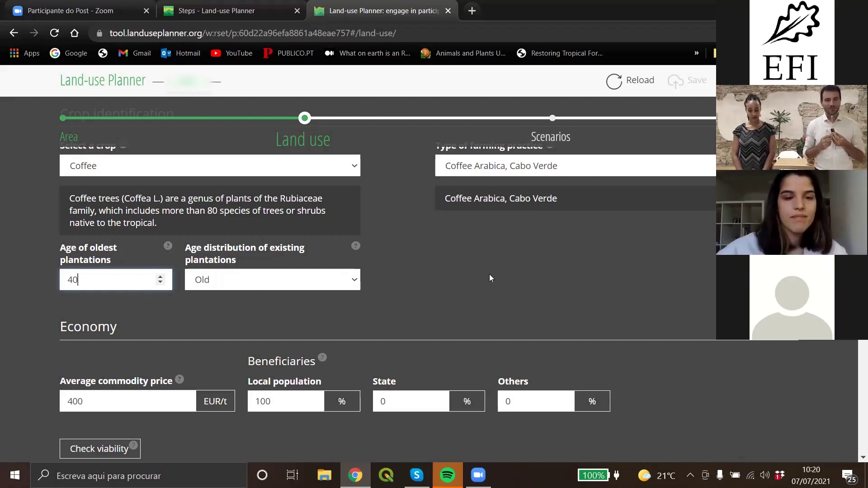
{"action": "scroll", "coordinate": [565, 323], "scroll_direction": "down", "scroll_amount": 4}
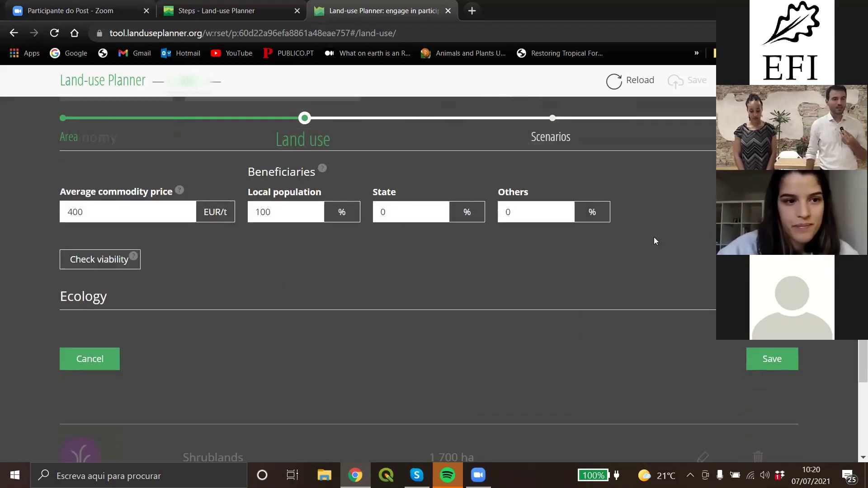
{"action": "scroll", "coordinate": [686, 281], "scroll_direction": "up", "scroll_amount": 3}
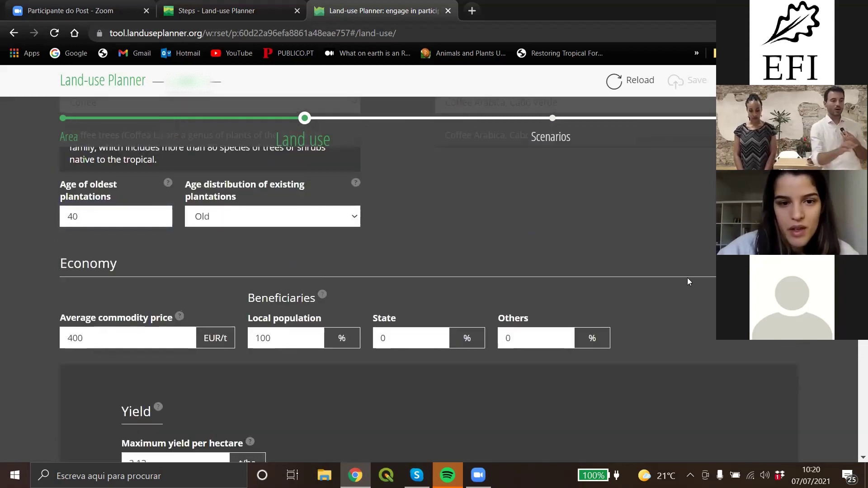
{"action": "scroll", "coordinate": [687, 278], "scroll_direction": "down", "scroll_amount": 5}
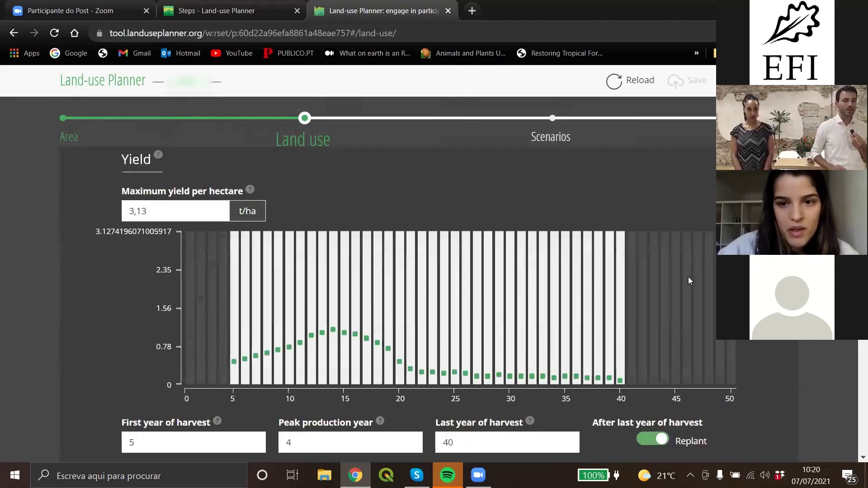
{"action": "scroll", "coordinate": [688, 276], "scroll_direction": "down", "scroll_amount": 4}
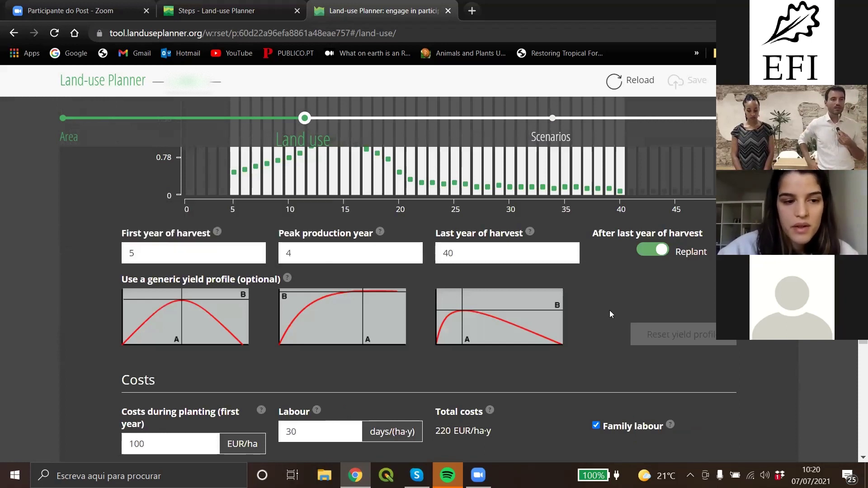
{"action": "scroll", "coordinate": [609, 313], "scroll_direction": "up", "scroll_amount": 2}
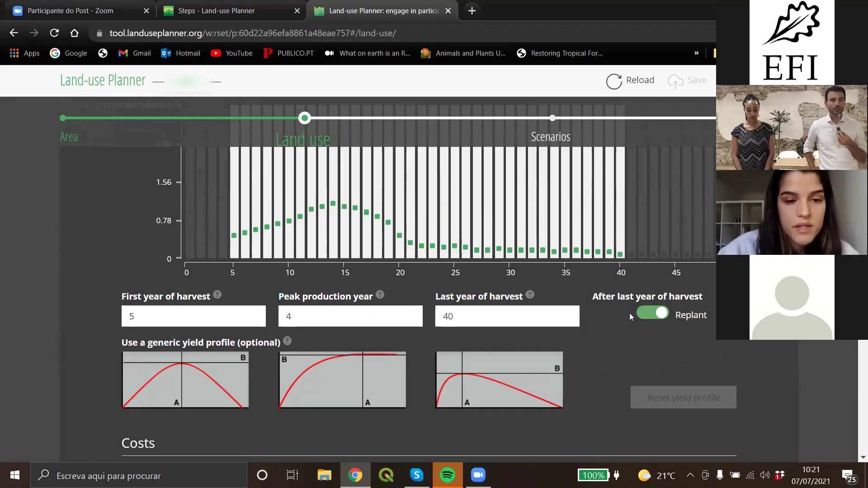
{"action": "scroll", "coordinate": [631, 325], "scroll_direction": "up", "scroll_amount": 3}
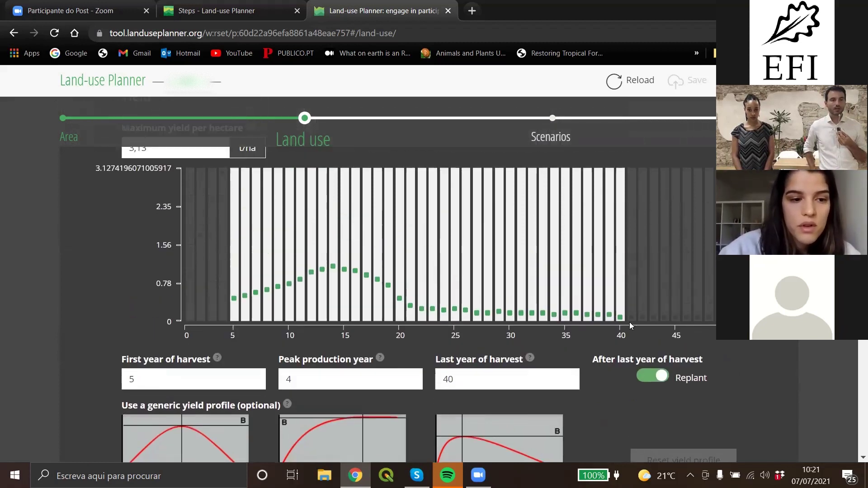
{"action": "scroll", "coordinate": [630, 325], "scroll_direction": "down", "scroll_amount": 3}
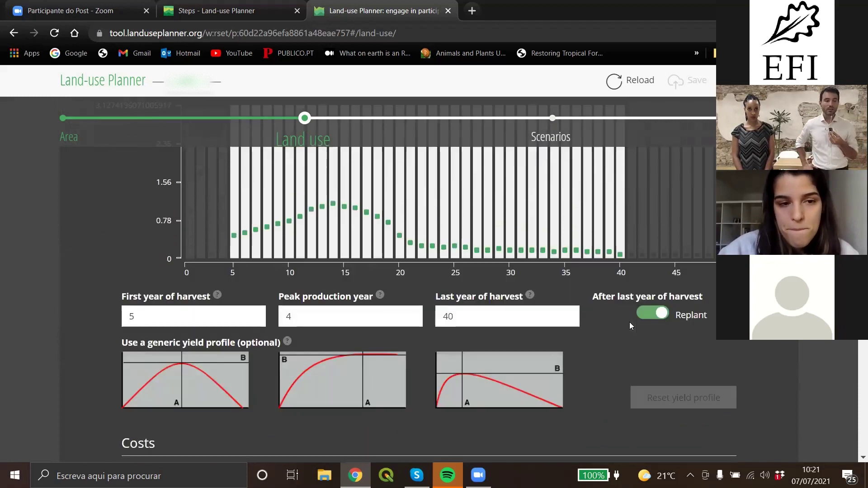
{"action": "scroll", "coordinate": [630, 322], "scroll_direction": "down", "scroll_amount": 1}
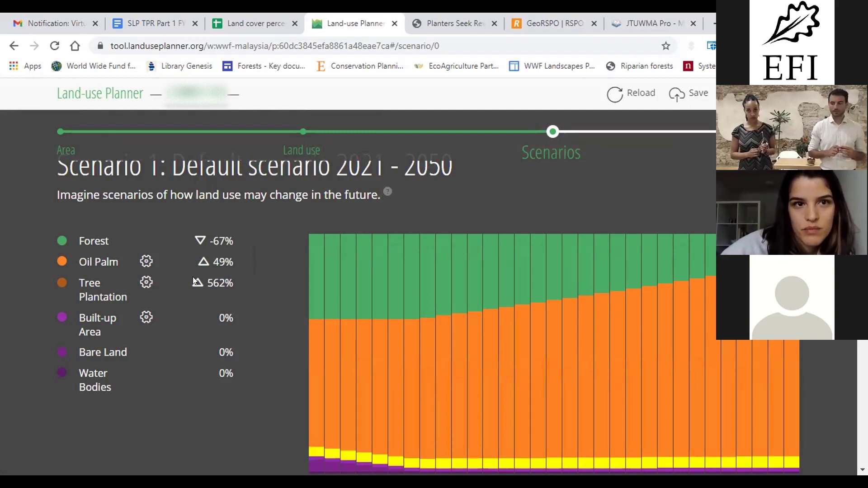
Scroll through the Scenario 1 chart to review the default 2021–2050 land-use projection.
{"action": "scroll", "coordinate": [259, 267], "scroll_direction": "down", "scroll_amount": 1}
{"action": "scroll", "coordinate": [259, 270], "scroll_direction": "down", "scroll_amount": 5}
{"action": "scroll", "coordinate": [259, 267], "scroll_direction": "up", "scroll_amount": 4}
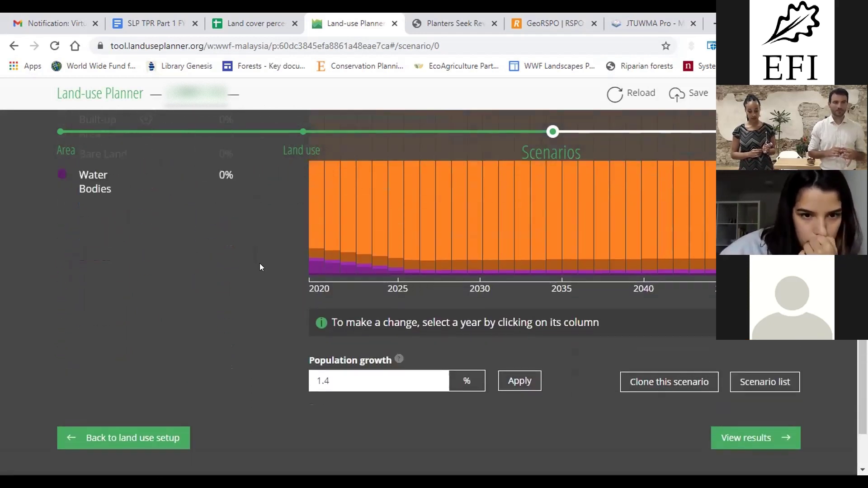
{"action": "scroll", "coordinate": [596, 318], "scroll_direction": "down", "scroll_amount": 4}
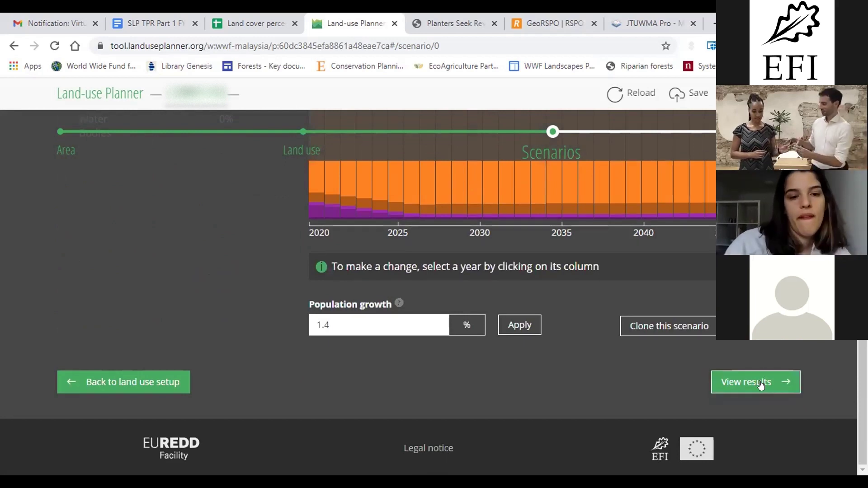
{"action": "scroll", "coordinate": [179, 240], "scroll_direction": "up", "scroll_amount": 4}
{"action": "scroll", "coordinate": [179, 241], "scroll_direction": "down", "scroll_amount": 2}
{"action": "scroll", "coordinate": [179, 241], "scroll_direction": "up", "scroll_amount": 4}
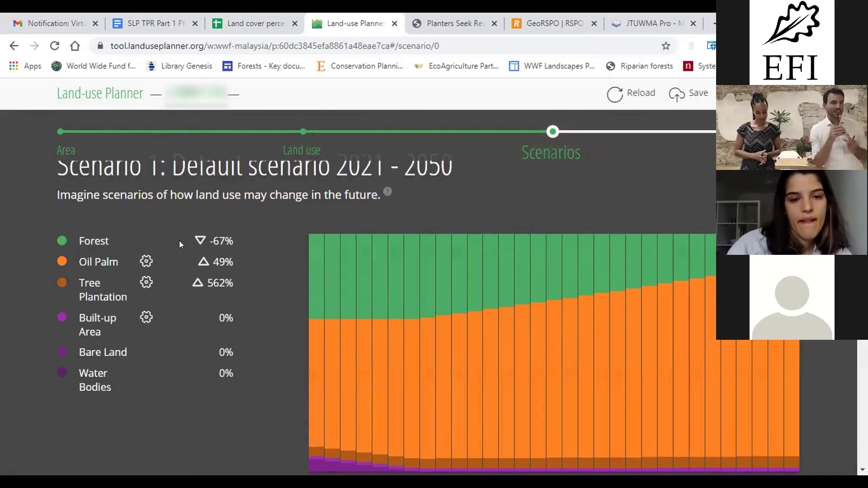
{"action": "scroll", "coordinate": [176, 217], "scroll_direction": "up", "scroll_amount": 1}
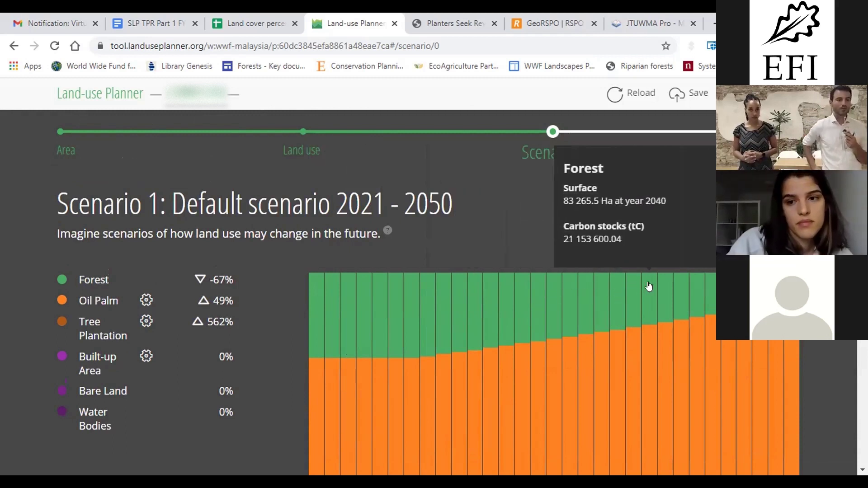
{"action": "scroll", "coordinate": [684, 342], "scroll_direction": "down", "scroll_amount": 2}
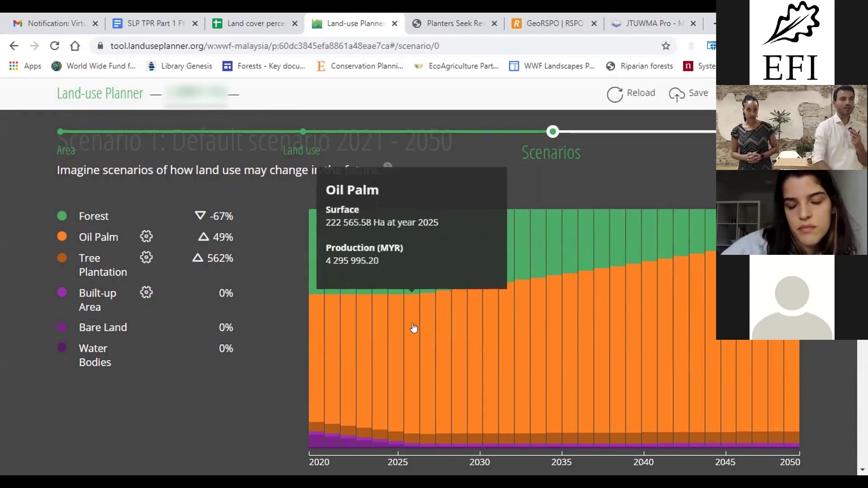
{"action": "mouse_move", "coordinate": [211, 252]}
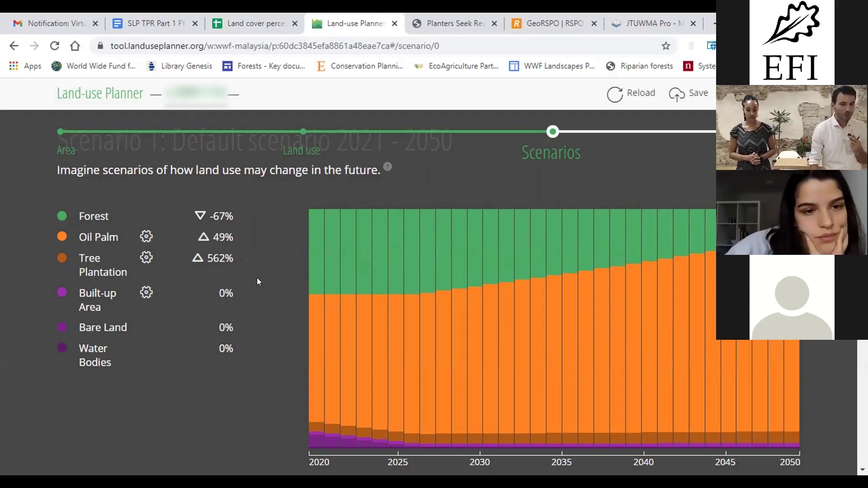
{"action": "scroll", "coordinate": [257, 279], "scroll_direction": "down", "scroll_amount": 2}
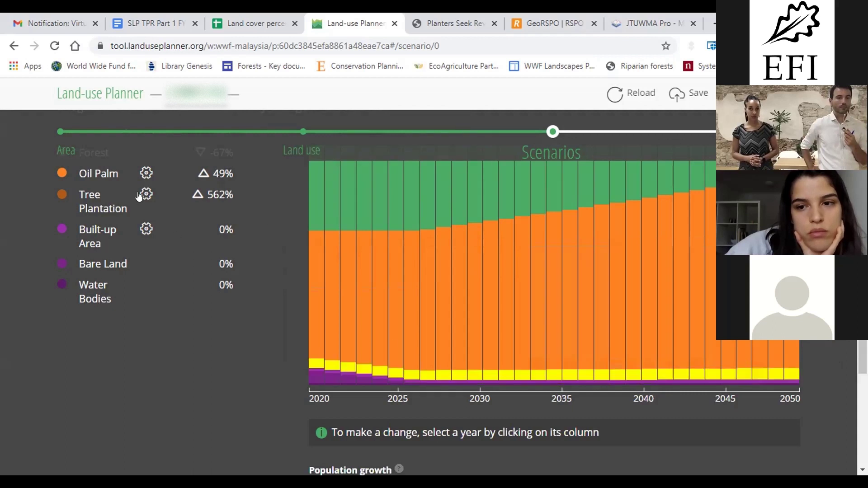
{"action": "left_click", "coordinate": [145, 194]}
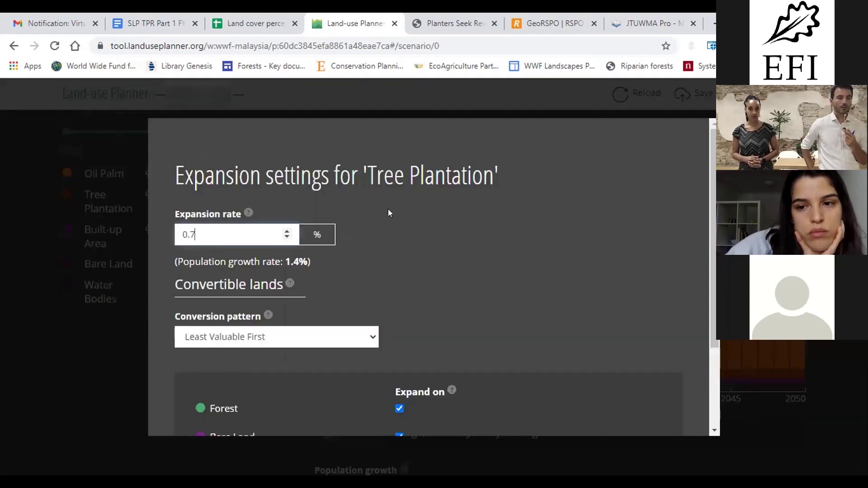
{"action": "scroll", "coordinate": [390, 209], "scroll_direction": "down", "scroll_amount": 3}
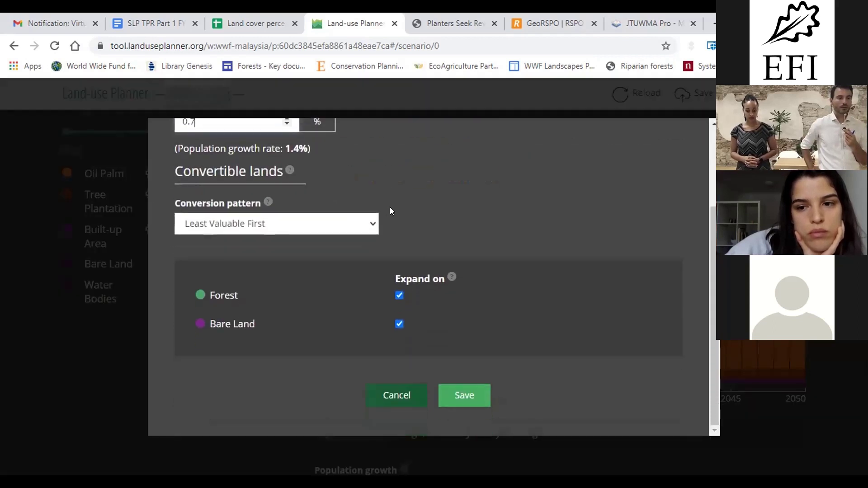
{"action": "scroll", "coordinate": [532, 153], "scroll_direction": "up", "scroll_amount": 3}
{"action": "scroll", "coordinate": [429, 355], "scroll_direction": "down", "scroll_amount": 3}
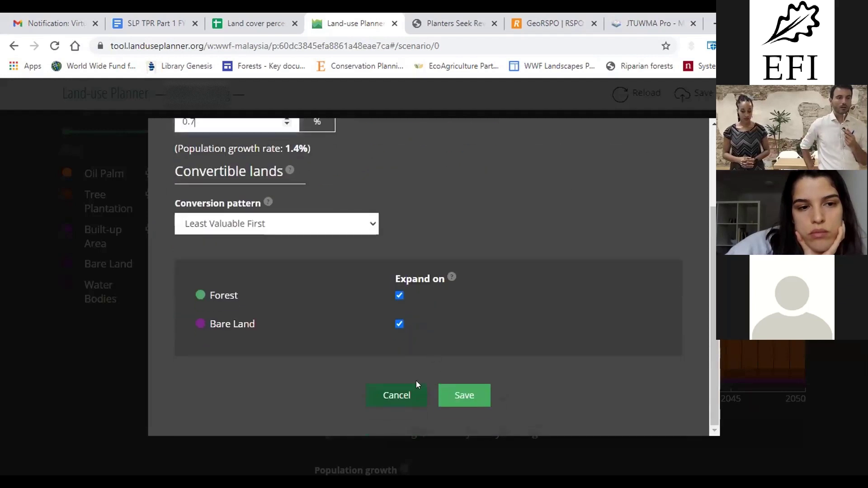
{"action": "left_click", "coordinate": [397, 392]}
{"action": "scroll", "coordinate": [190, 235], "scroll_direction": "up", "scroll_amount": 3}
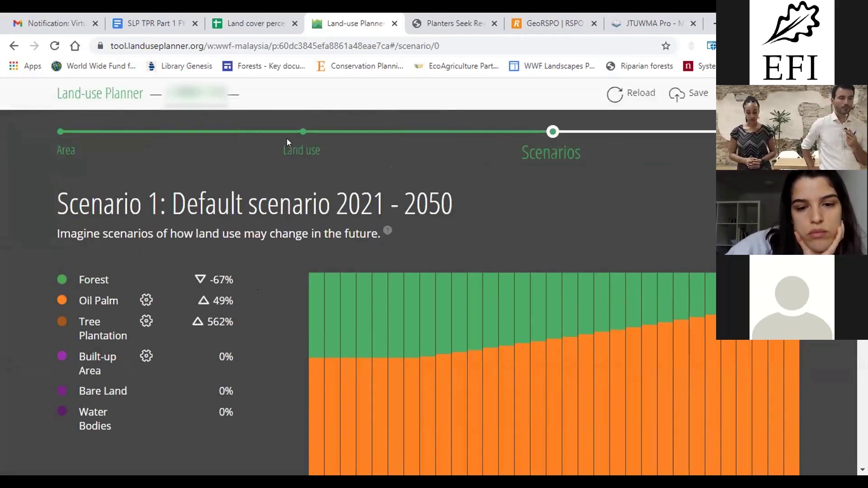
Go back to the Land use step and open the Tree Plantation crop form.
{"action": "left_click", "coordinate": [302, 132]}
{"action": "scroll", "coordinate": [248, 209], "scroll_direction": "down", "scroll_amount": 5}
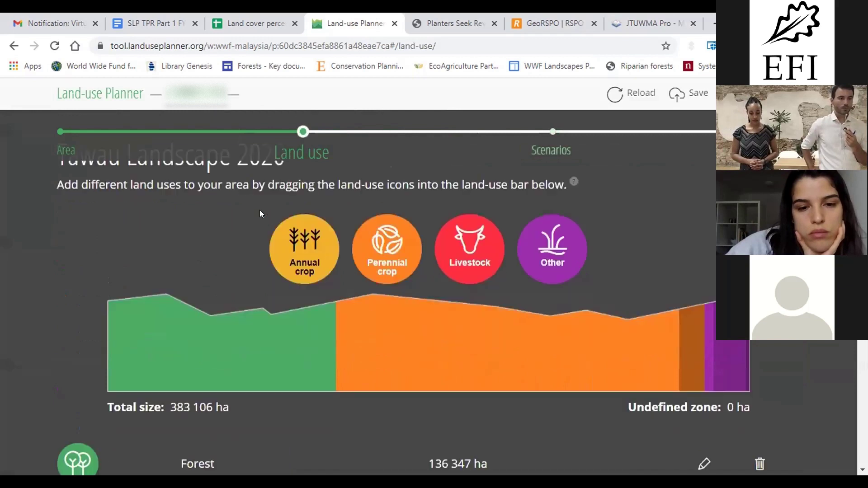
{"action": "scroll", "coordinate": [441, 344], "scroll_direction": "down", "scroll_amount": 1}
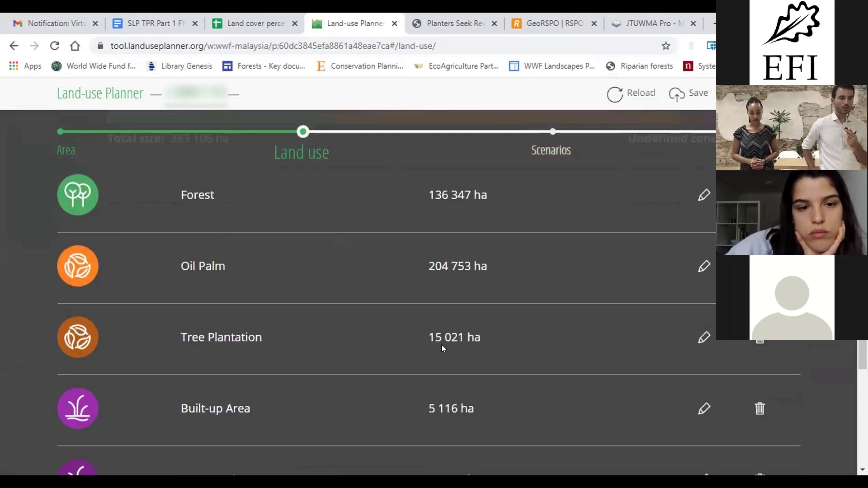
{"action": "left_click", "coordinate": [703, 337]}
{"action": "scroll", "coordinate": [357, 302], "scroll_direction": "down", "scroll_amount": 4}
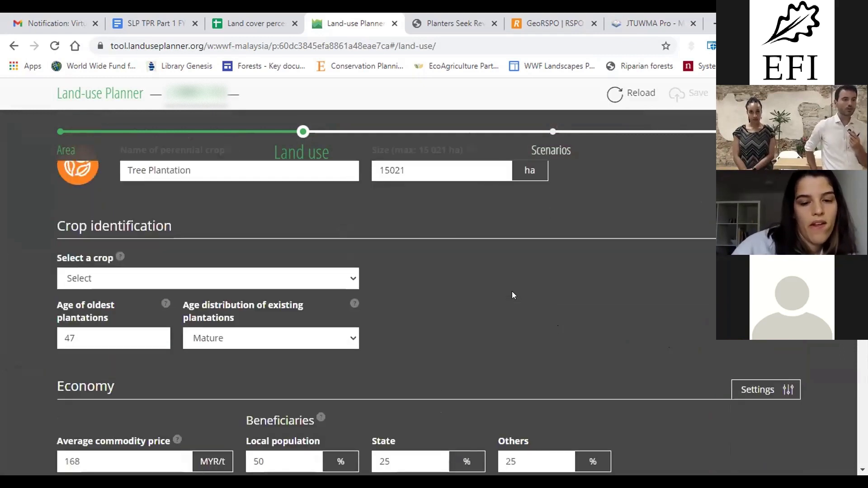
{"action": "scroll", "coordinate": [512, 294], "scroll_direction": "down", "scroll_amount": 1}
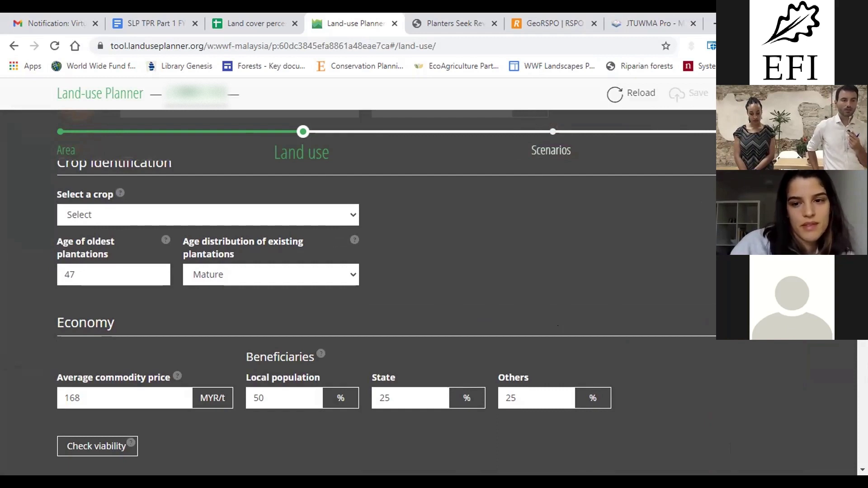
{"action": "scroll", "coordinate": [508, 293], "scroll_direction": "down", "scroll_amount": 5}
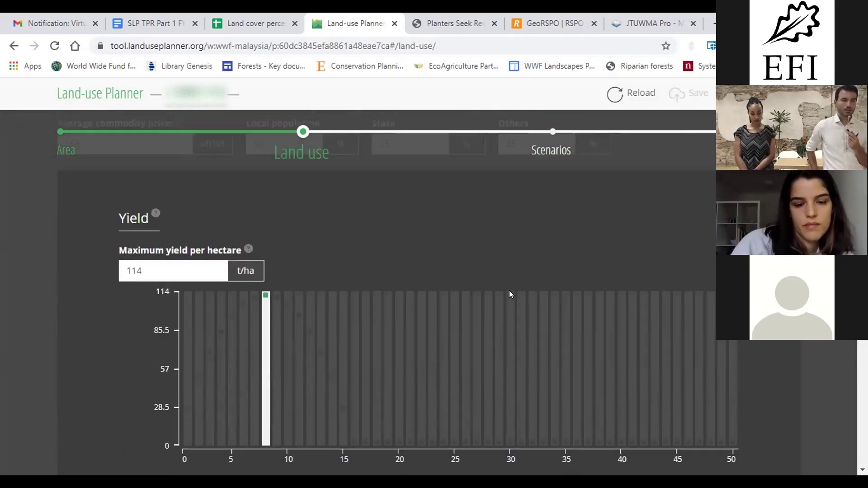
{"action": "scroll", "coordinate": [509, 294], "scroll_direction": "down", "scroll_amount": 2}
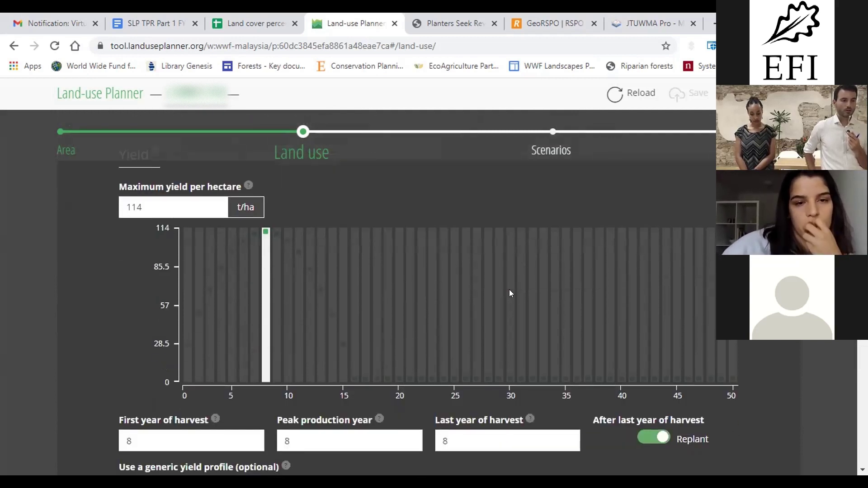
{"action": "scroll", "coordinate": [509, 293], "scroll_direction": "down", "scroll_amount": 2}
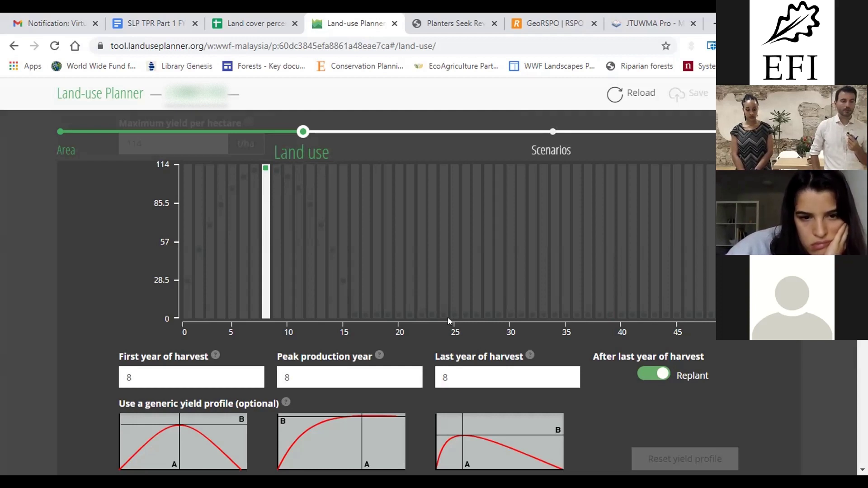
{"action": "scroll", "coordinate": [371, 341], "scroll_direction": "down", "scroll_amount": 1}
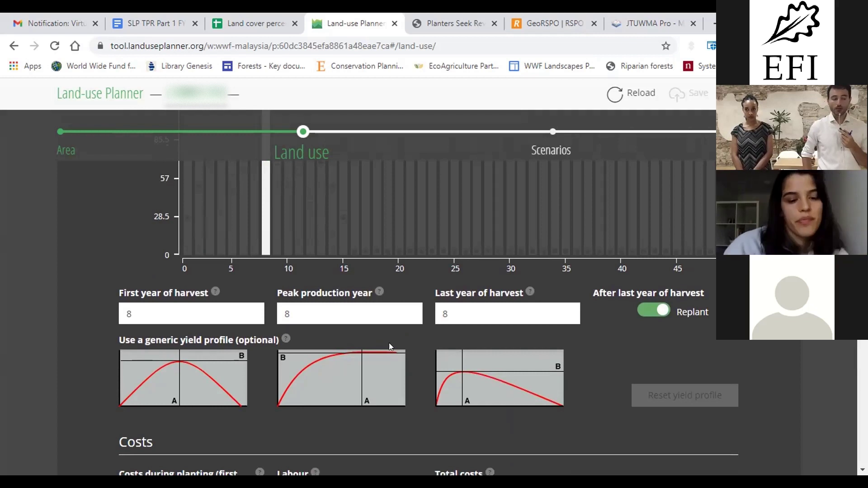
Change Tree Plantation's last year of harvest to 12 and clear the peak production year field.
{"action": "left_click", "coordinate": [462, 308]}
{"action": "key", "text": "BackSpace"}
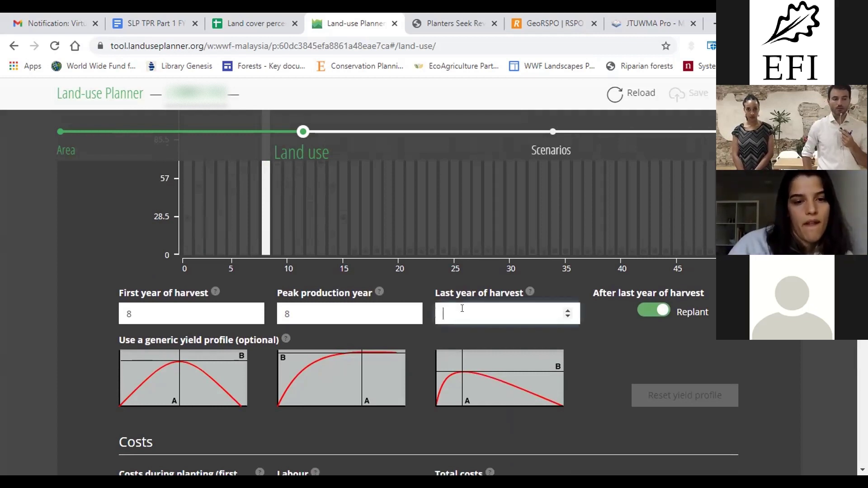
{"action": "type", "text": "12"}
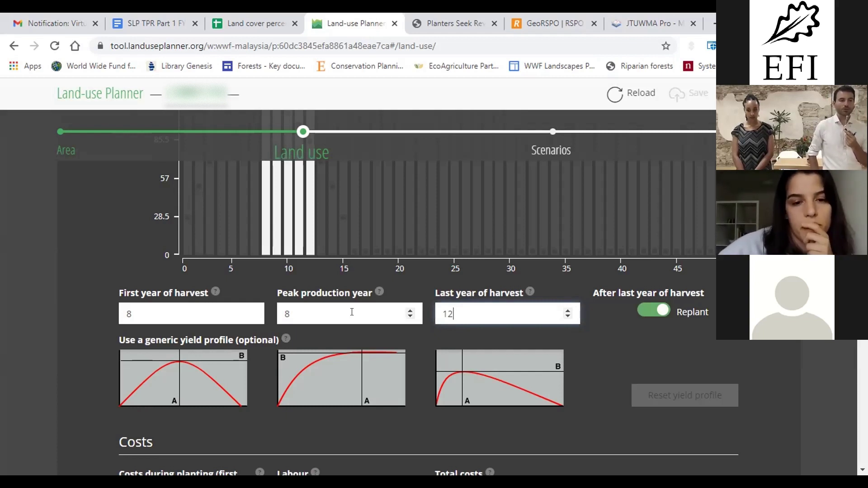
{"action": "left_click", "coordinate": [351, 312]}
{"action": "key", "text": "BackSpace"}
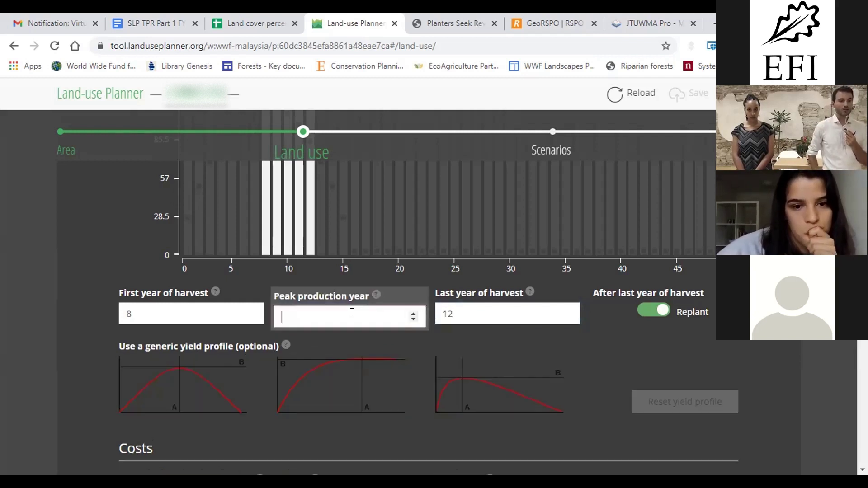
{"action": "type", "text": "0"}
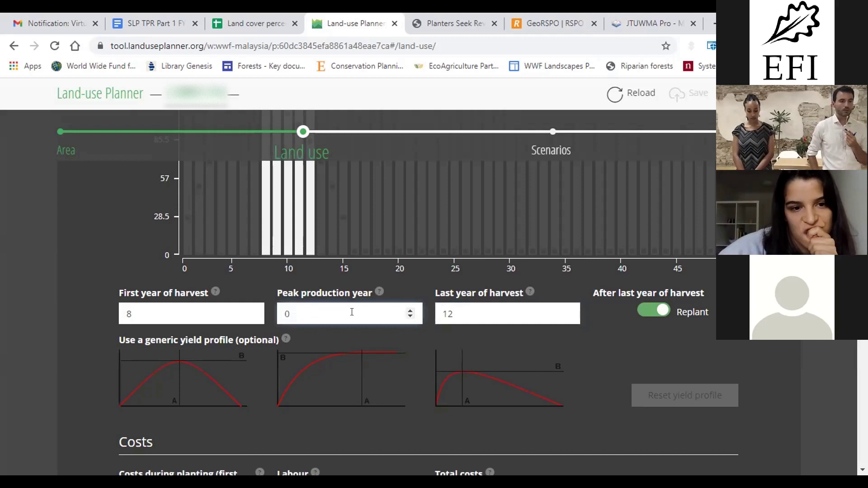
{"action": "key", "text": "BackSpace"}
Re-enter peak production year 8, then drag the age 9, 10 and 11 yields down to zero.
{"action": "type", "text": "8"}
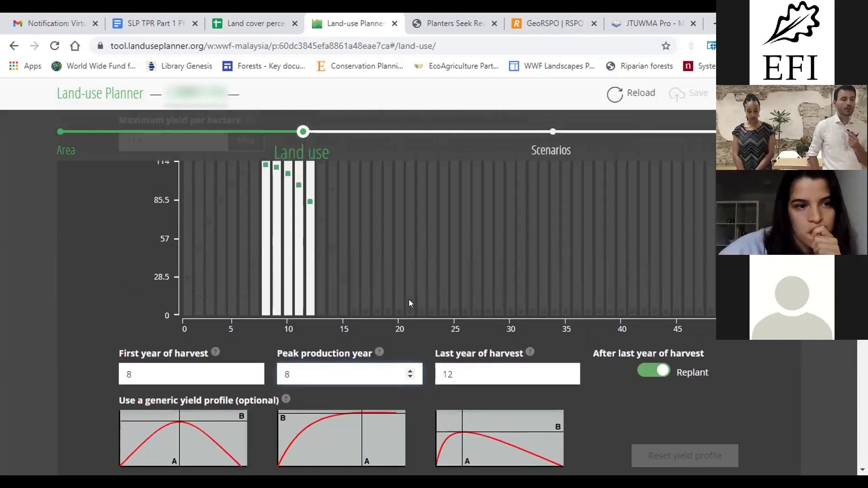
{"action": "scroll", "coordinate": [409, 300], "scroll_direction": "up", "scroll_amount": 4}
{"action": "mouse_move", "coordinate": [266, 361]}
{"action": "left_mouse_down"}
{"action": "mouse_move", "coordinate": [261, 419]}
{"action": "mouse_move", "coordinate": [258, 350]}
{"action": "left_mouse_up"}
{"action": "scroll", "coordinate": [318, 338], "scroll_direction": "down", "scroll_amount": 3}
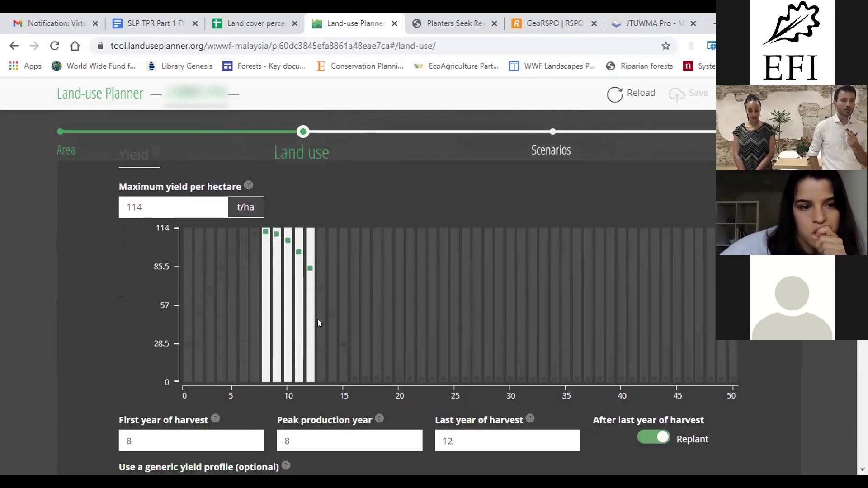
{"action": "left_click_drag", "start_coordinate": [276, 233], "coordinate": [276, 382]}
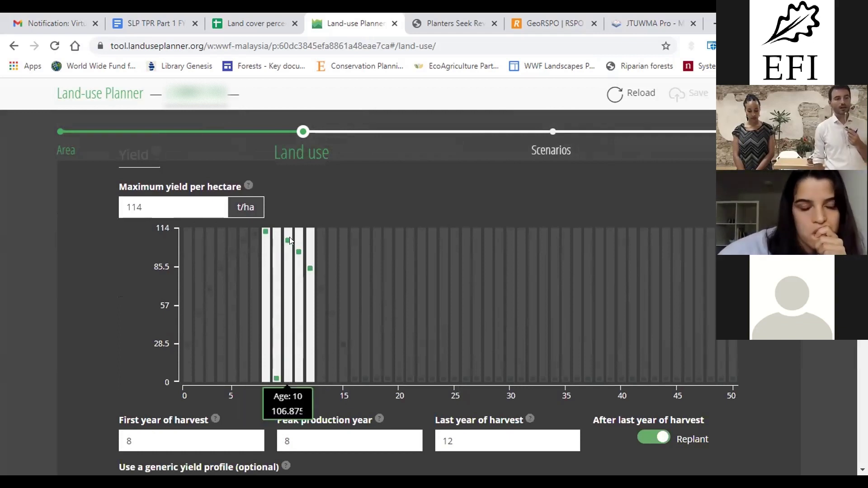
{"action": "left_click_drag", "start_coordinate": [289, 240], "coordinate": [288, 378]}
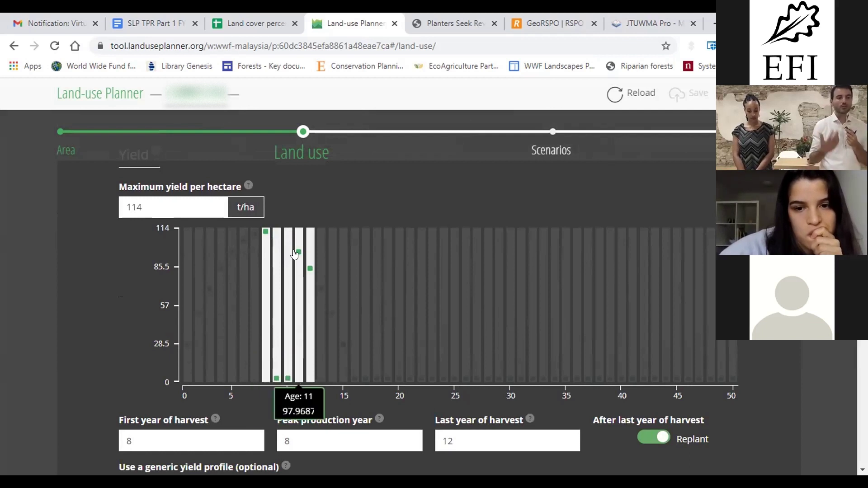
{"action": "left_click_drag", "start_coordinate": [294, 254], "coordinate": [307, 384]}
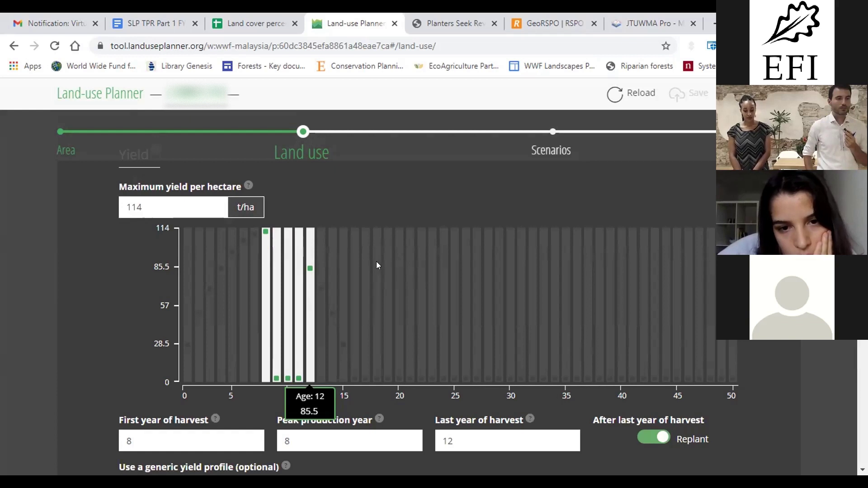
Scroll through the yield chart to check harvests from year 8 to 12 peaking at 114.
{"action": "scroll", "coordinate": [376, 261], "scroll_direction": "up", "scroll_amount": 15}
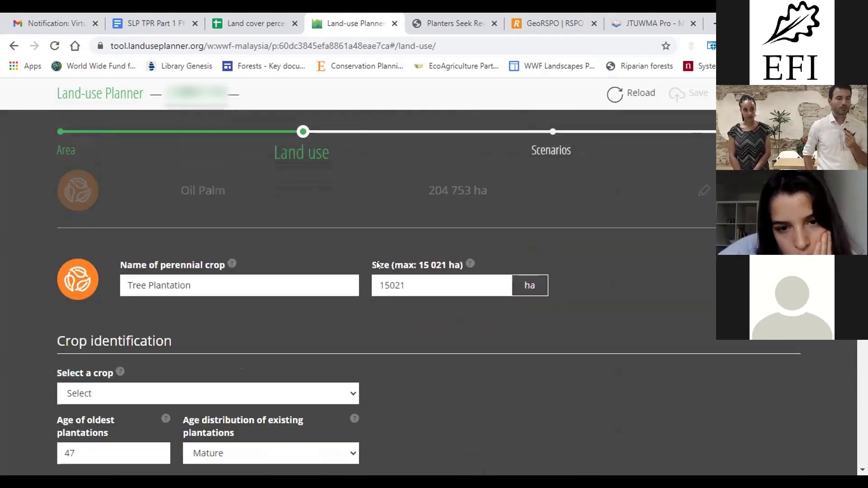
{"action": "scroll", "coordinate": [376, 263], "scroll_direction": "up", "scroll_amount": 3}
{"action": "scroll", "coordinate": [377, 262], "scroll_direction": "down", "scroll_amount": 12}
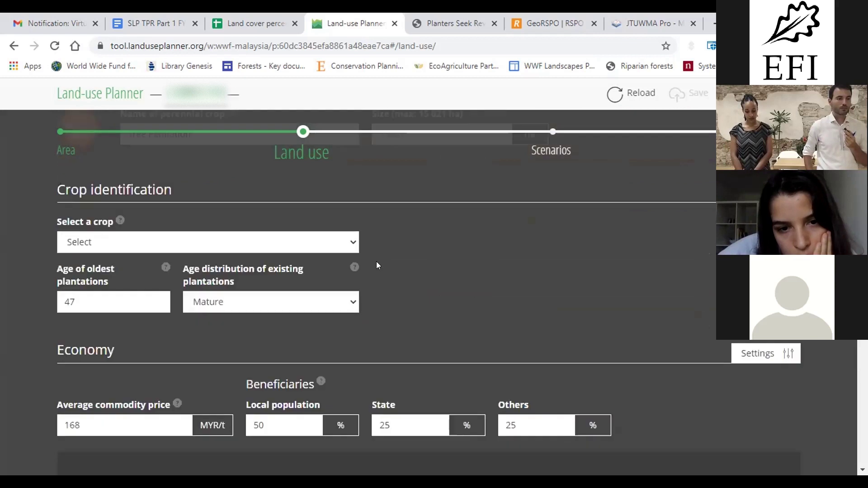
{"action": "scroll", "coordinate": [377, 262], "scroll_direction": "down", "scroll_amount": 3}
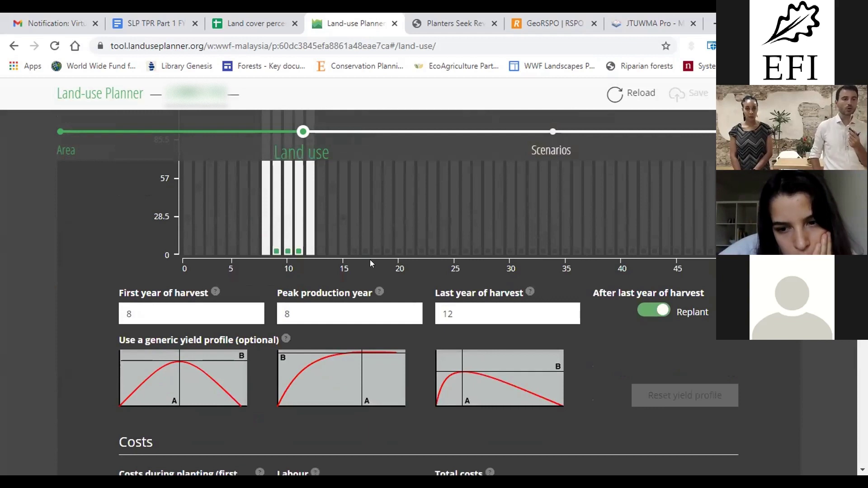
{"action": "scroll", "coordinate": [355, 264], "scroll_direction": "up", "scroll_amount": 2}
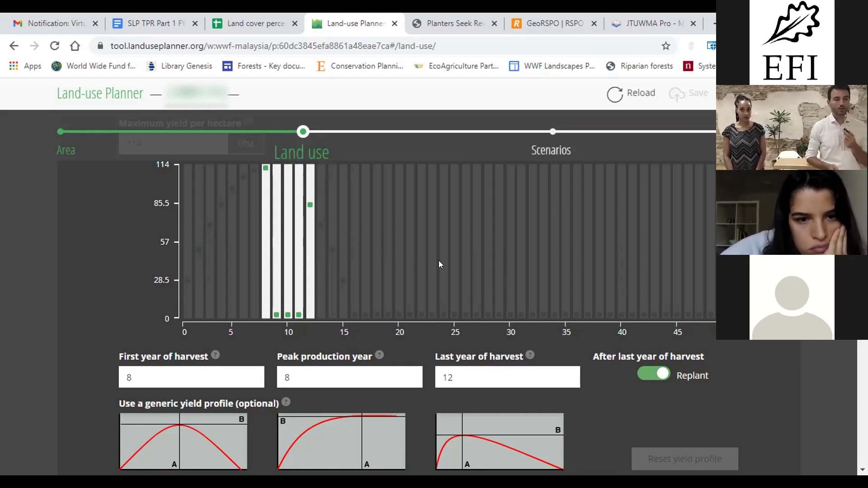
{"action": "scroll", "coordinate": [438, 260], "scroll_direction": "up", "scroll_amount": 8}
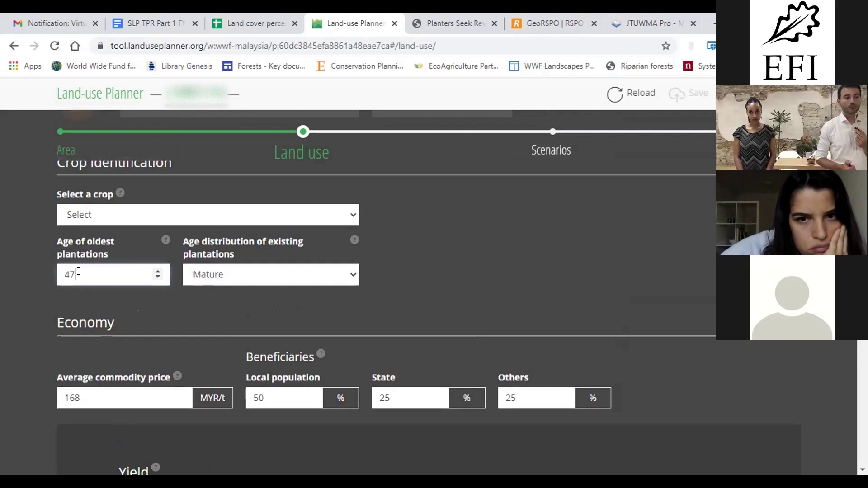
Set Tree Plantation's oldest plantations to 12 years with a Mature age distribution.
{"action": "key", "text": "BackSpace"}
{"action": "key", "text": "BackSpace"}
{"action": "type", "text": "12"}
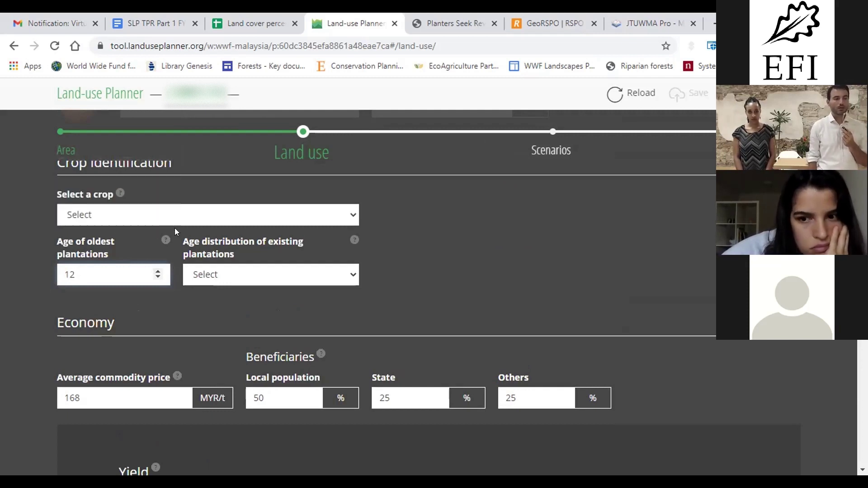
{"action": "mouse_move", "coordinate": [164, 240]}
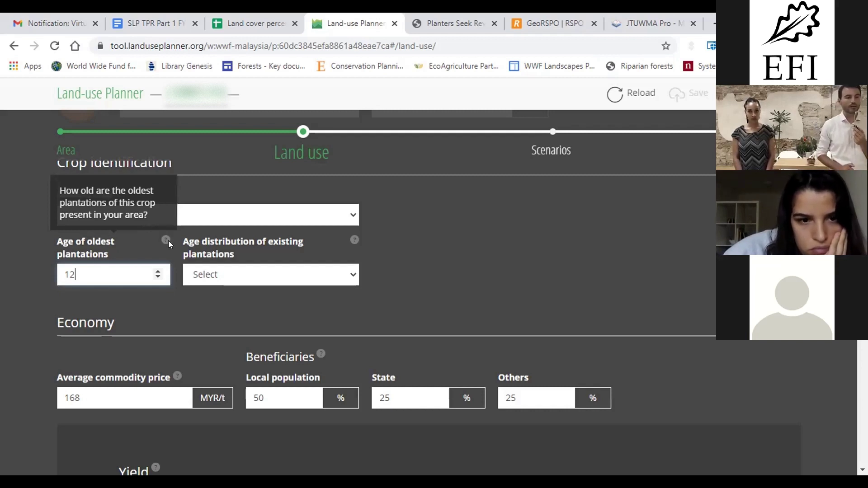
{"action": "left_click", "coordinate": [350, 274]}
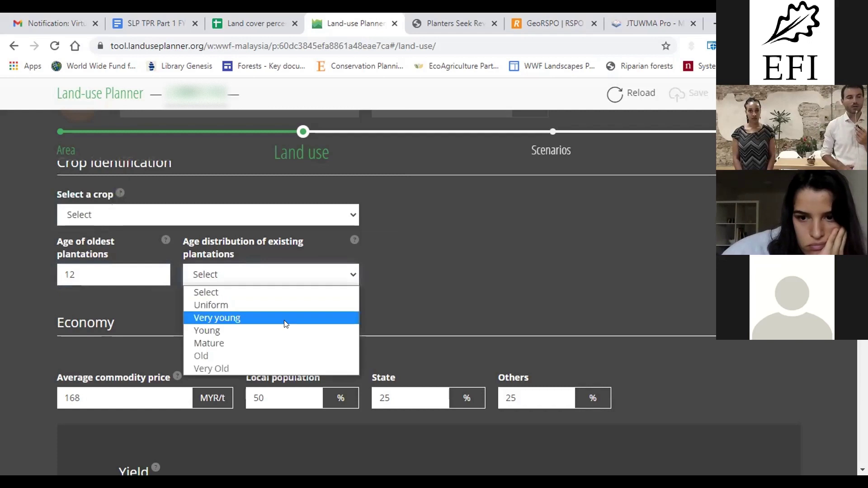
{"action": "left_click", "coordinate": [270, 339]}
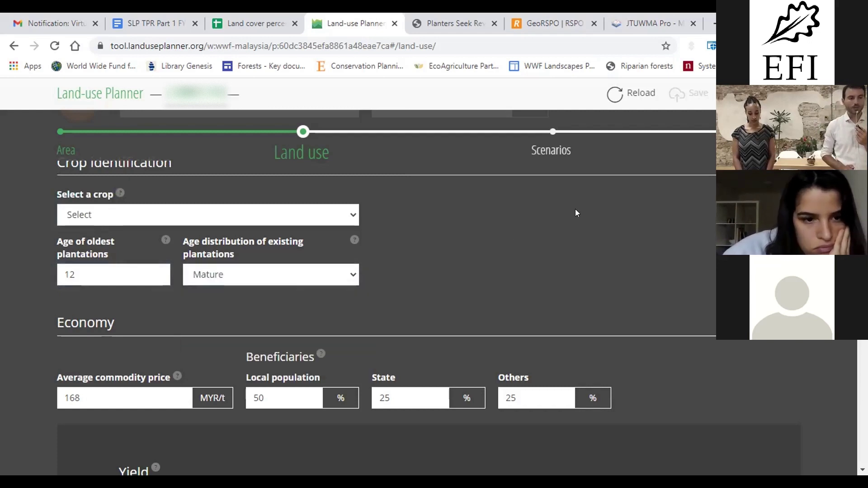
{"action": "scroll", "coordinate": [563, 227], "scroll_direction": "down", "scroll_amount": 8}
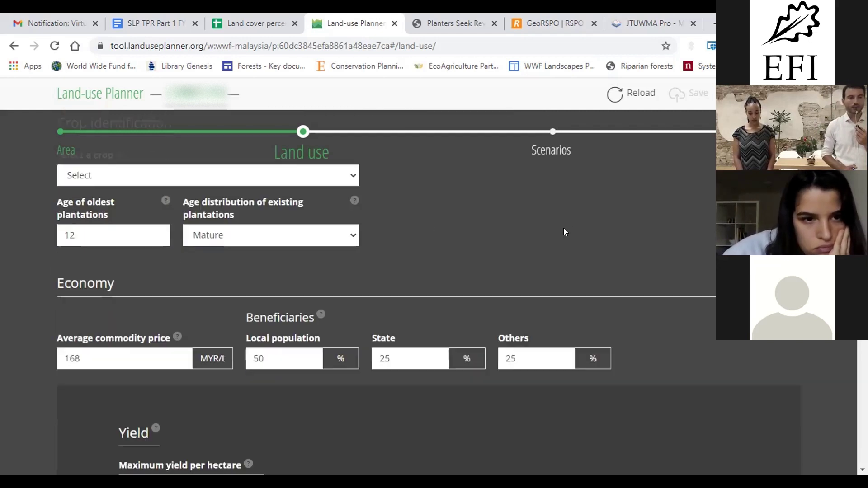
{"action": "scroll", "coordinate": [590, 235], "scroll_direction": "down", "scroll_amount": 5}
Save the Tree Plantation settings and open Scenario 1's 2020–2050 land-use projection.
{"action": "left_click", "coordinate": [771, 407]}
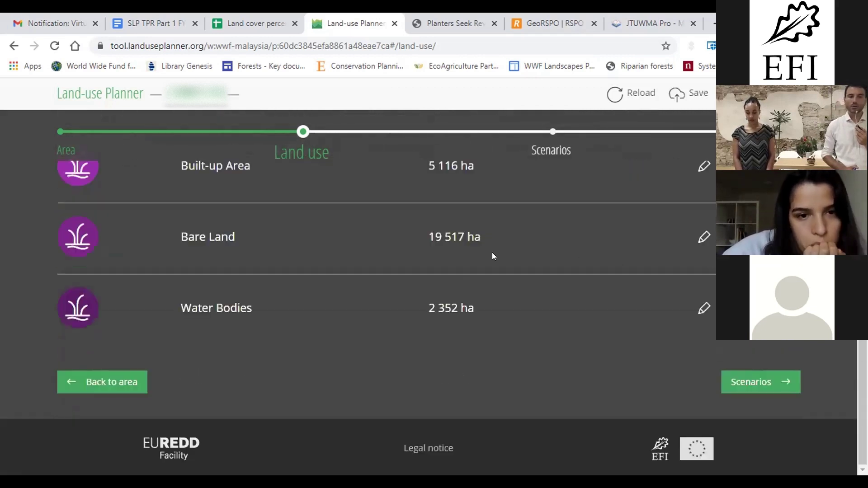
{"action": "left_click", "coordinate": [765, 383]}
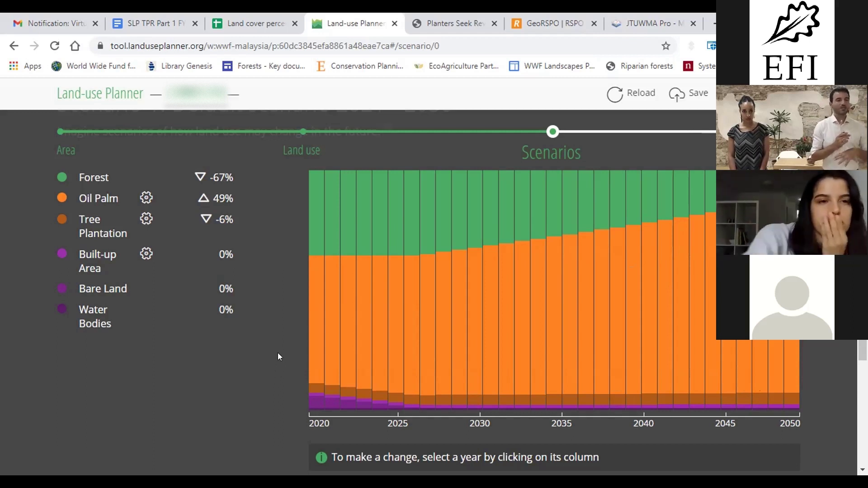
{"action": "scroll", "coordinate": [277, 353], "scroll_direction": "down", "scroll_amount": 1}
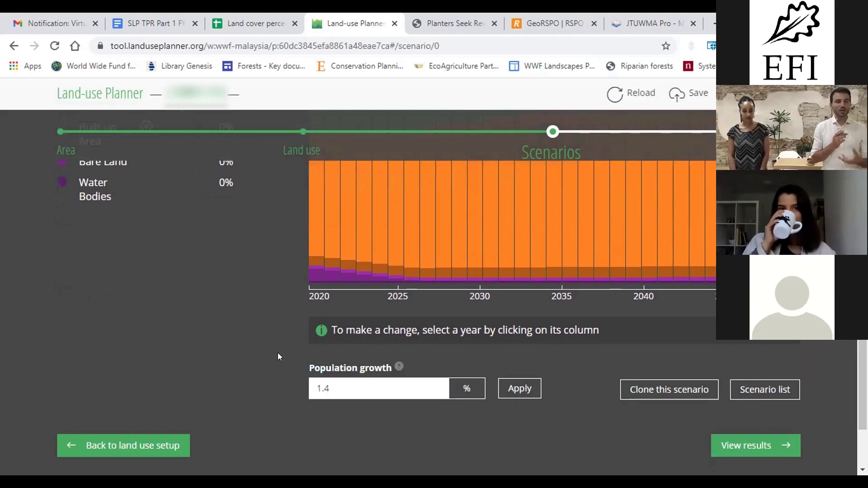
{"action": "scroll", "coordinate": [278, 352], "scroll_direction": "up", "scroll_amount": 1}
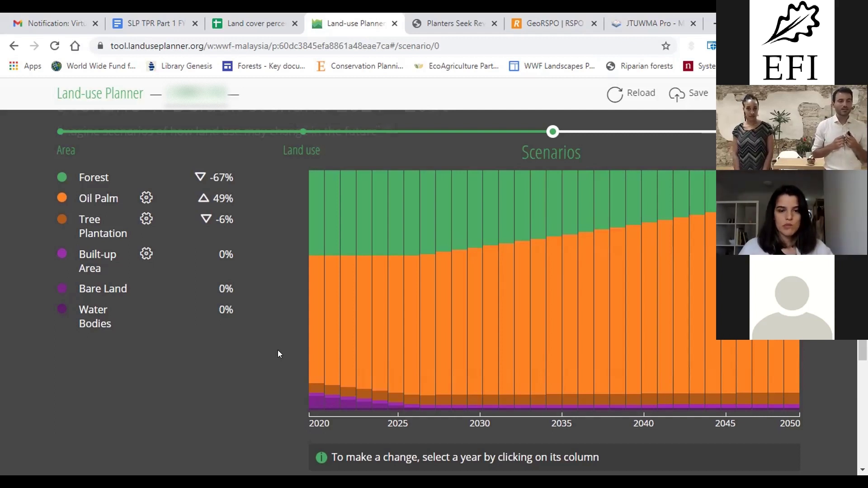
{"action": "scroll", "coordinate": [277, 354], "scroll_direction": "down", "scroll_amount": 3}
{"action": "left_click", "coordinate": [310, 322]}
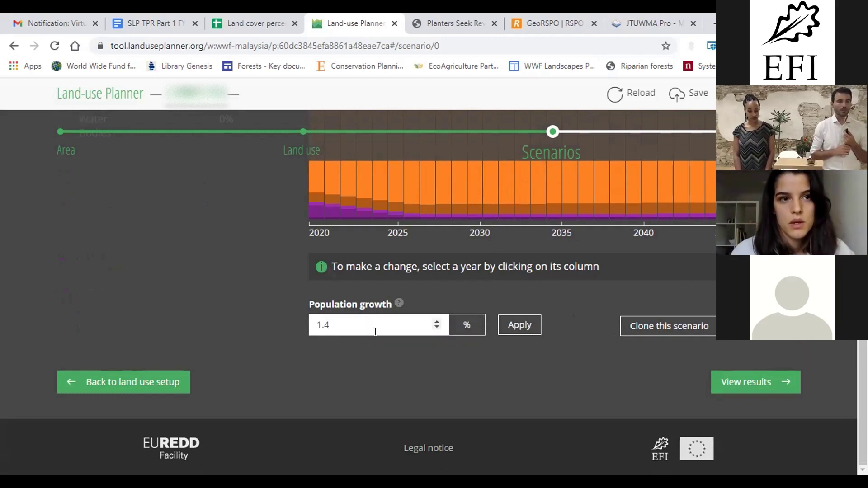
{"action": "scroll", "coordinate": [138, 344], "scroll_direction": "up", "scroll_amount": 5}
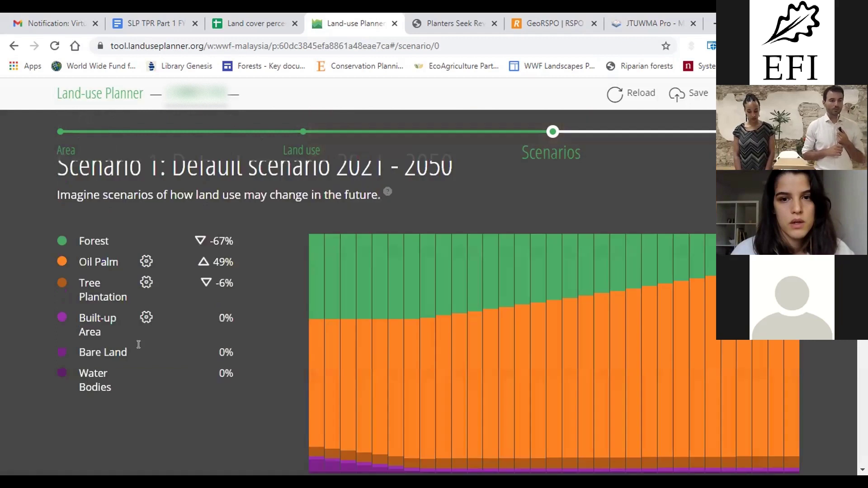
Open Tree Plantation's expansion settings, showing the Least Valuable First conversion pattern.
{"action": "left_click", "coordinate": [147, 283]}
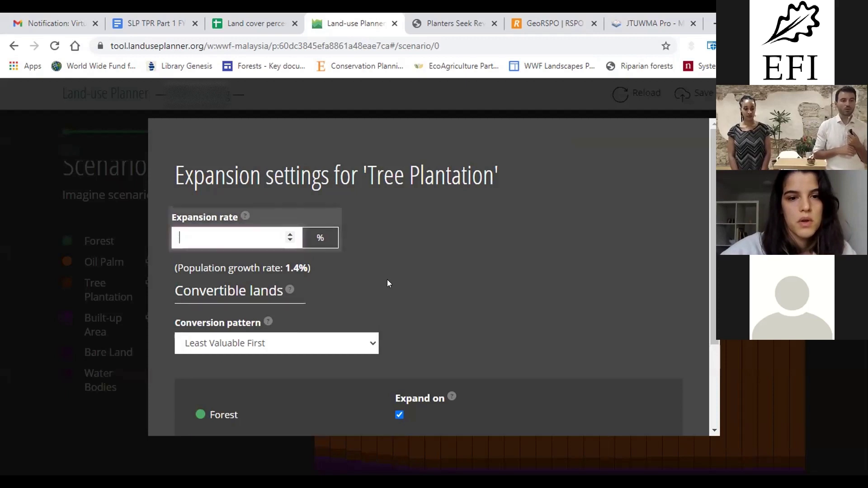
Set Tree Plantation's expansion rate to 0%, review the conversion pattern, and save.
{"action": "left_click", "coordinate": [387, 284]}
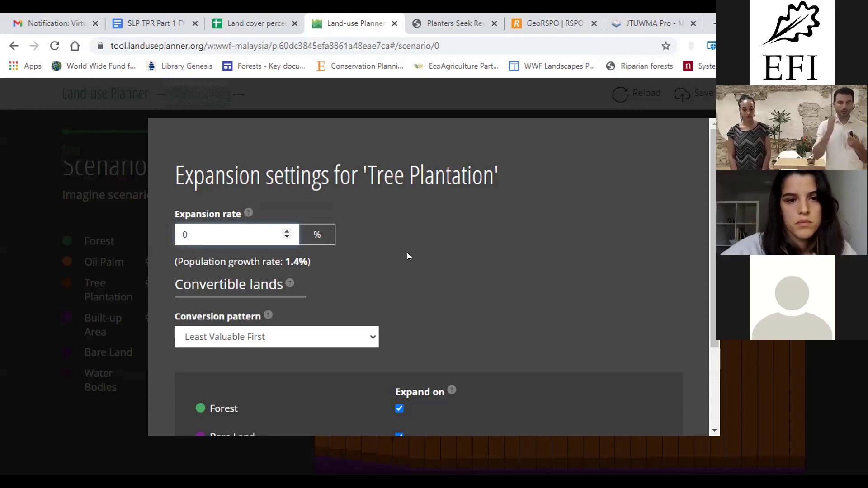
{"action": "scroll", "coordinate": [407, 253], "scroll_direction": "down", "scroll_amount": 1}
{"action": "scroll", "coordinate": [407, 253], "scroll_direction": "up", "scroll_amount": 1}
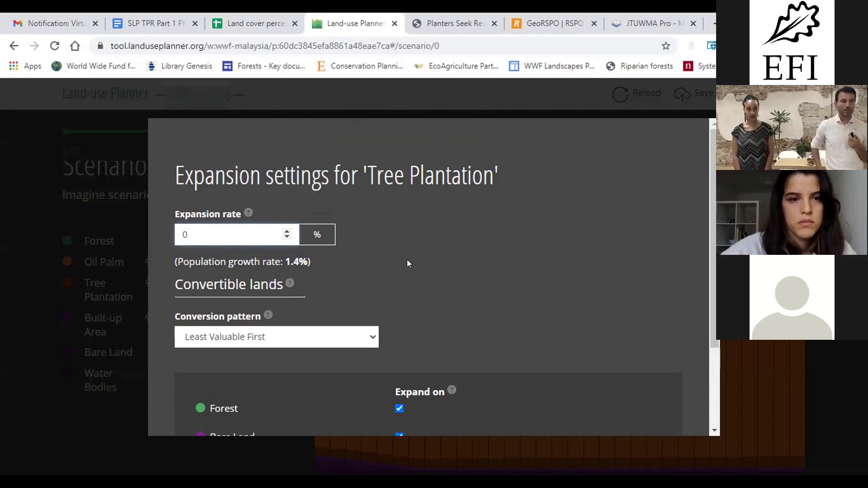
{"action": "left_click", "coordinate": [371, 335]}
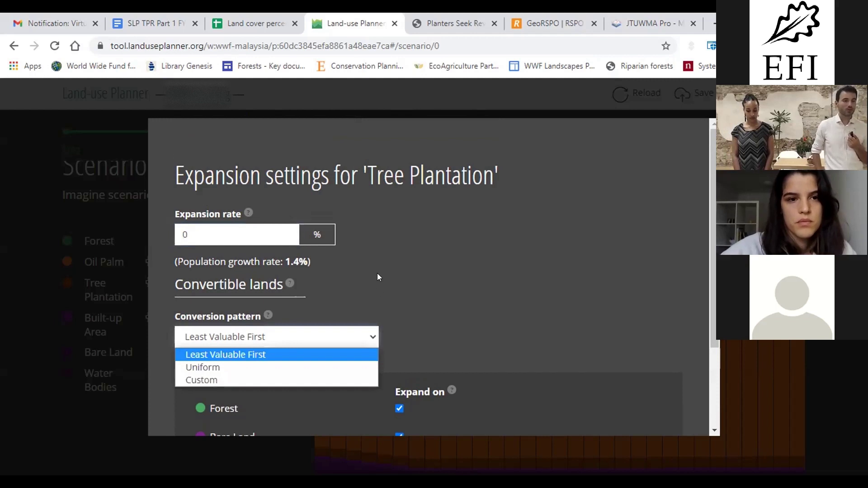
{"action": "scroll", "coordinate": [378, 274], "scroll_direction": "down", "scroll_amount": 3}
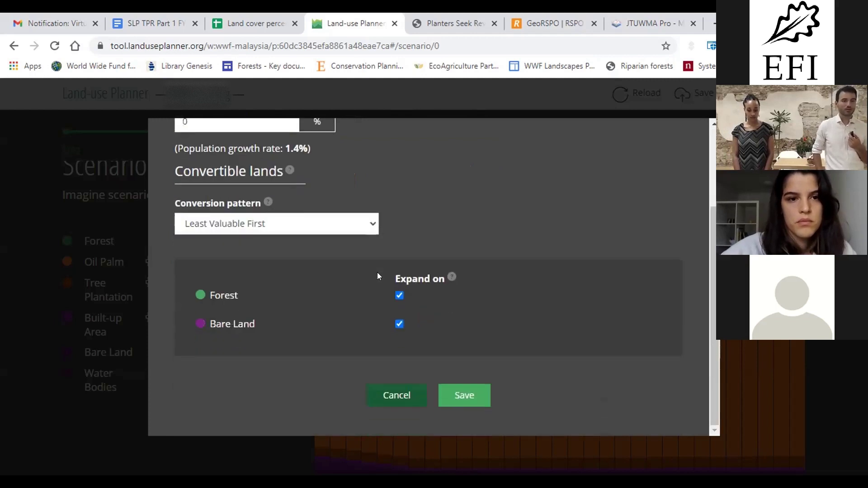
{"action": "left_click", "coordinate": [454, 394]}
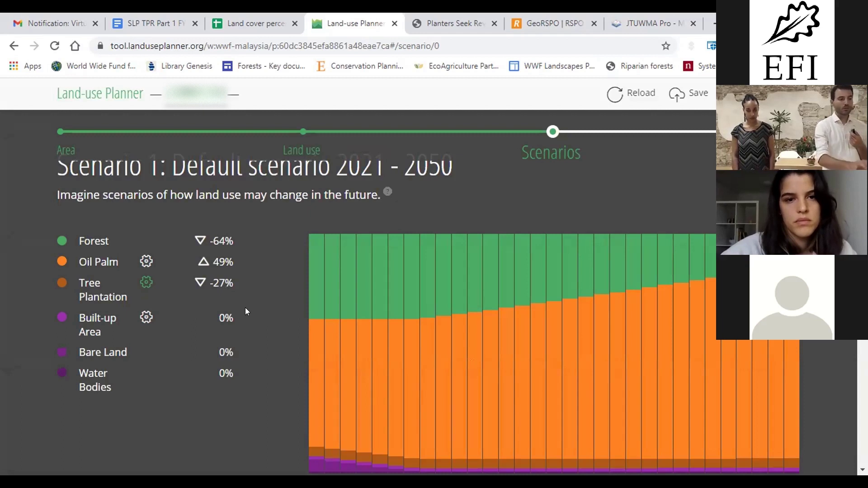
{"action": "scroll", "coordinate": [245, 308], "scroll_direction": "down", "scroll_amount": 3}
{"action": "mouse_move", "coordinate": [348, 334]}
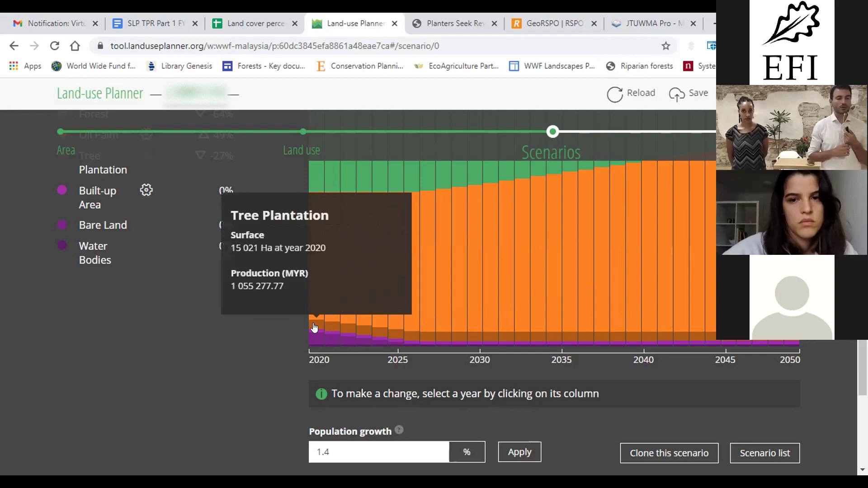
{"action": "scroll", "coordinate": [173, 388], "scroll_direction": "up", "scroll_amount": 3}
{"action": "scroll", "coordinate": [173, 380], "scroll_direction": "down", "scroll_amount": 1}
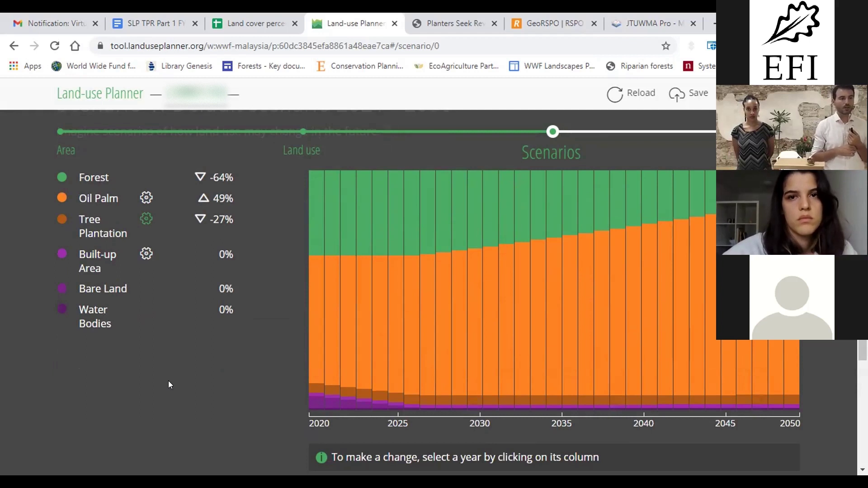
{"action": "mouse_move", "coordinate": [147, 221]}
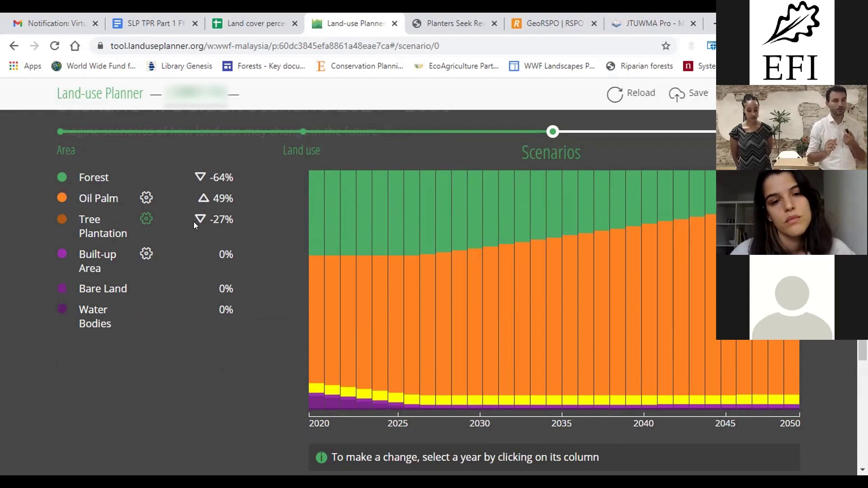
Review Oil Palm's expansion settings (1.4% onto Forest and Bare Land) and save them unchanged.
{"action": "left_click", "coordinate": [146, 198]}
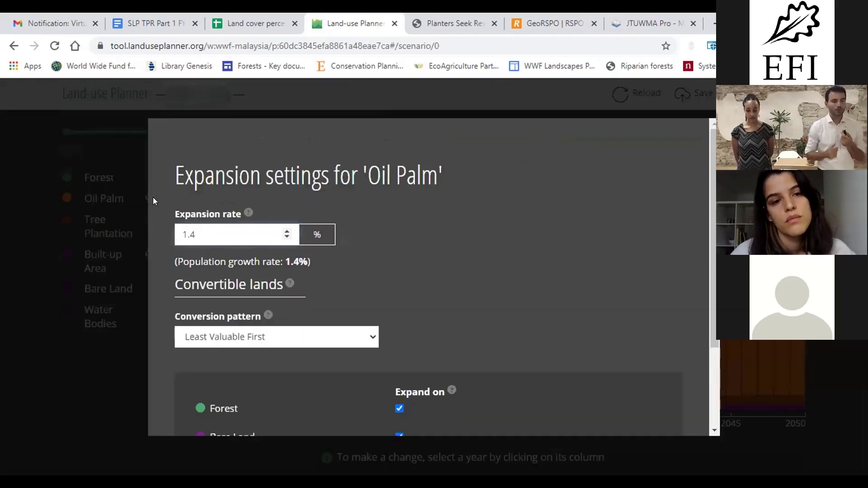
{"action": "mouse_move", "coordinate": [199, 321]}
{"action": "scroll", "coordinate": [199, 319], "scroll_direction": "down", "scroll_amount": 3}
{"action": "scroll", "coordinate": [199, 321], "scroll_direction": "up", "scroll_amount": 3}
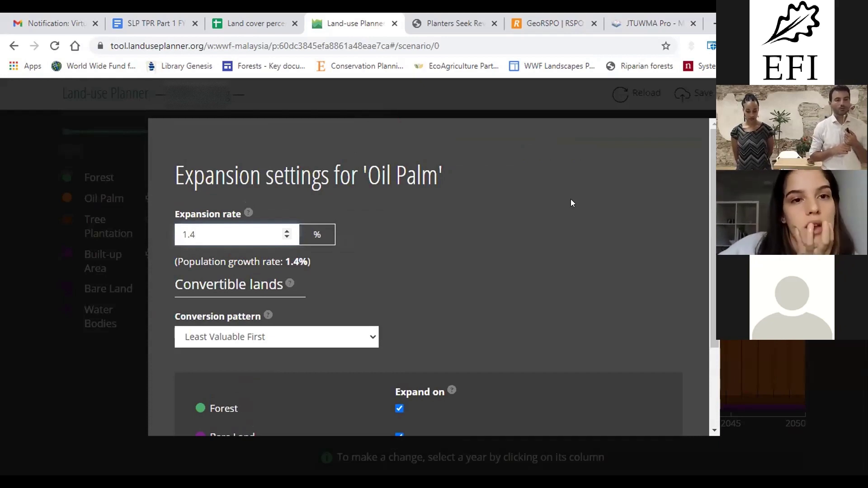
{"action": "scroll", "coordinate": [570, 199], "scroll_direction": "down", "scroll_amount": 2}
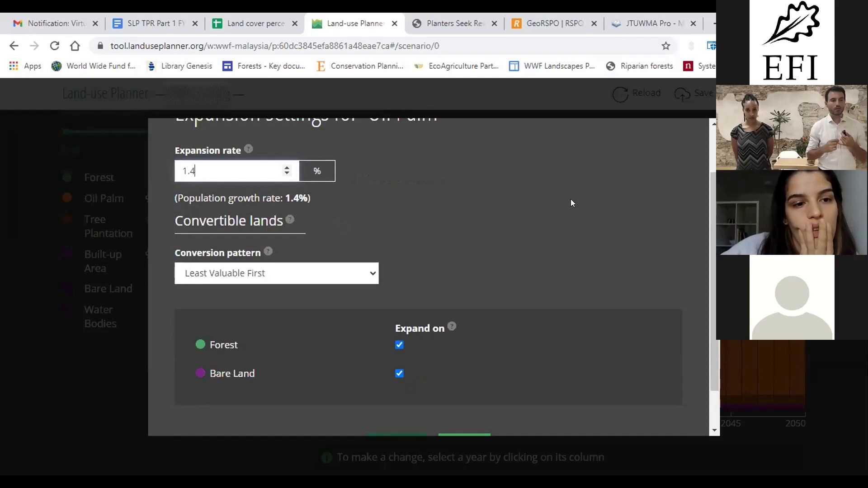
{"action": "scroll", "coordinate": [347, 317], "scroll_direction": "down", "scroll_amount": 1}
{"action": "scroll", "coordinate": [341, 317], "scroll_direction": "up", "scroll_amount": 3}
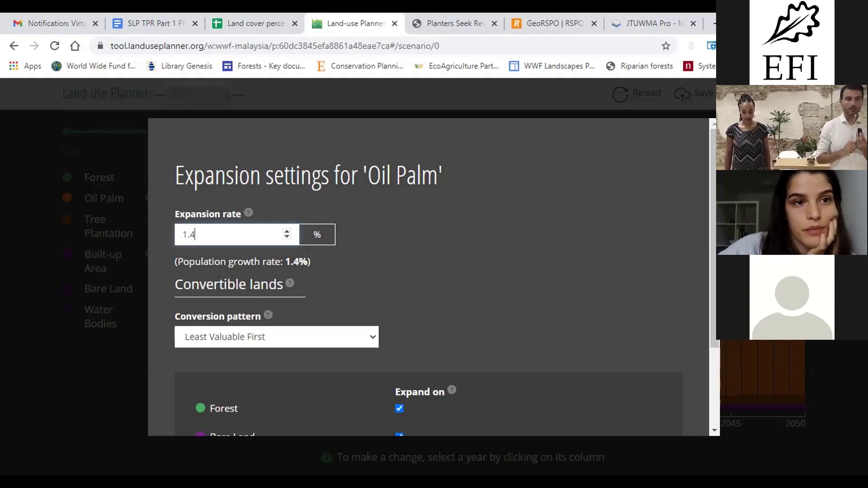
{"action": "scroll", "coordinate": [683, 211], "scroll_direction": "down", "scroll_amount": 3}
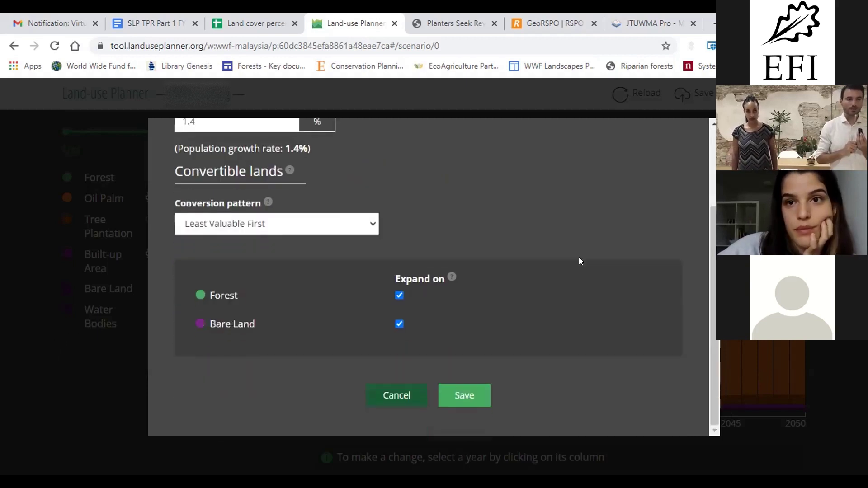
{"action": "left_click", "coordinate": [451, 395]}
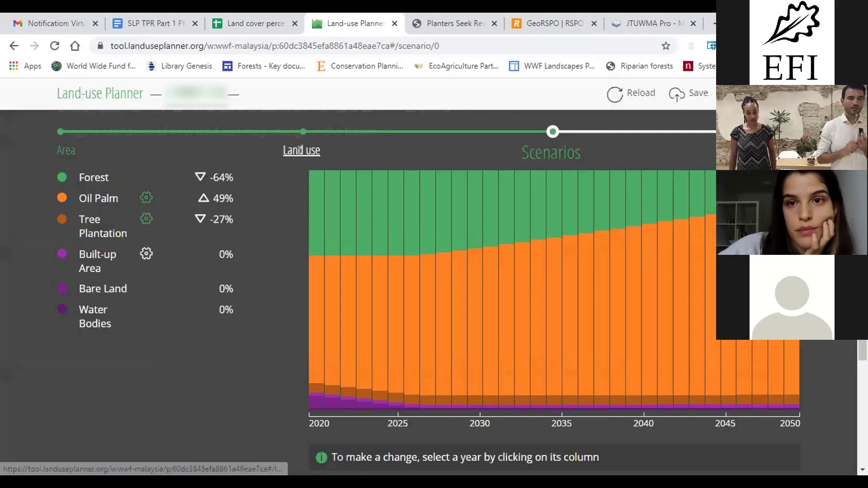
Open the Oil Palm land use for editing on the Land use step.
{"action": "left_click", "coordinate": [300, 150]}
{"action": "scroll", "coordinate": [192, 241], "scroll_direction": "down", "scroll_amount": 5}
{"action": "left_click", "coordinate": [702, 226]}
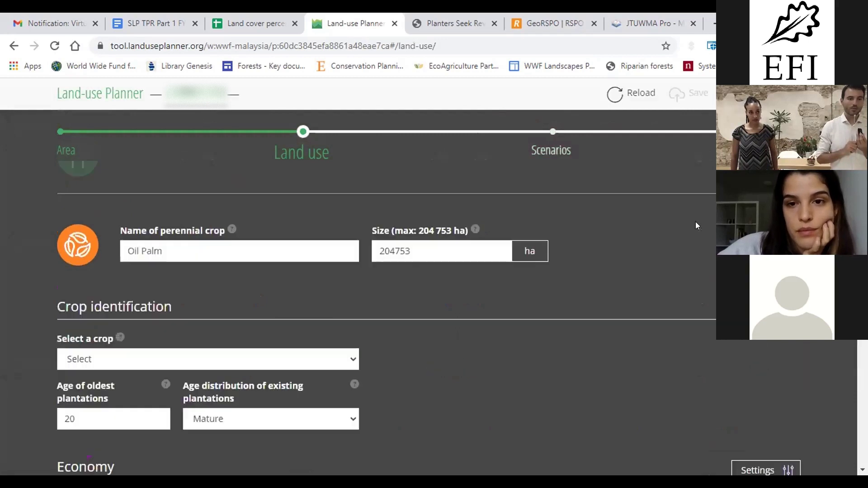
Review Oil Palm's crop form (204753 ha, 20-year-old Mature plantations) and expand Select a crop.
{"action": "scroll", "coordinate": [375, 284], "scroll_direction": "down", "scroll_amount": 4}
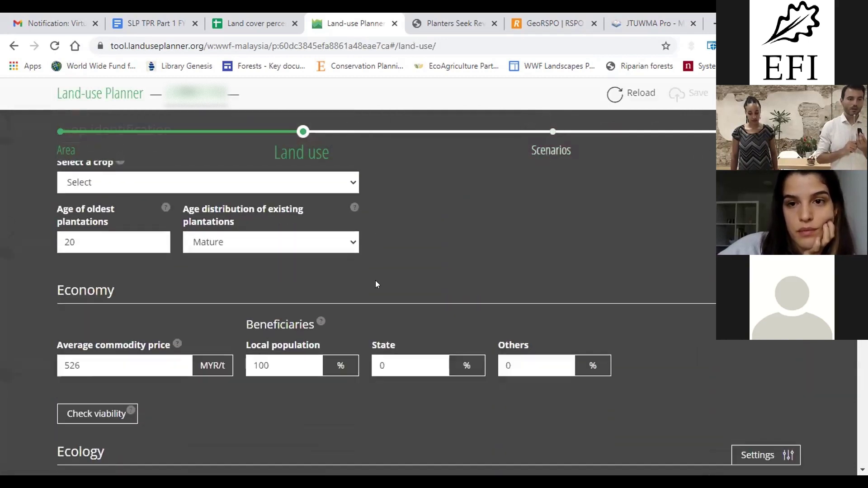
{"action": "scroll", "coordinate": [376, 284], "scroll_direction": "down", "scroll_amount": 1}
{"action": "scroll", "coordinate": [375, 283], "scroll_direction": "down", "scroll_amount": 1}
{"action": "scroll", "coordinate": [375, 283], "scroll_direction": "up", "scroll_amount": 1}
{"action": "scroll", "coordinate": [377, 279], "scroll_direction": "up", "scroll_amount": 2}
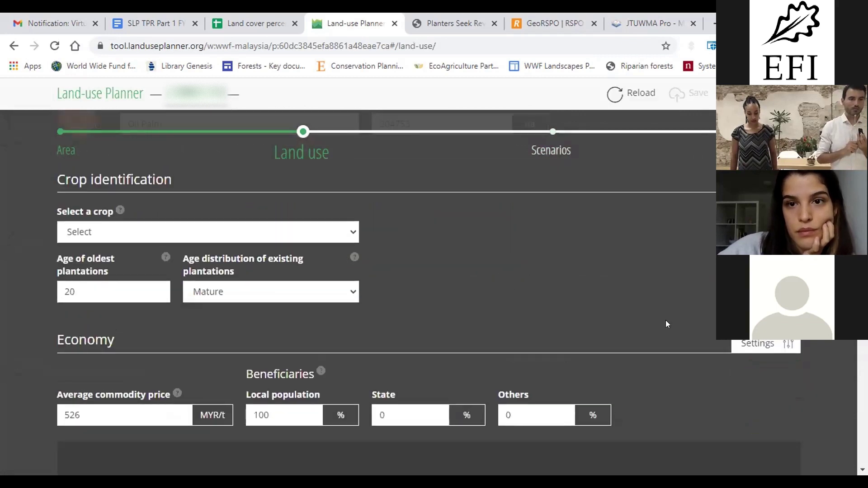
{"action": "scroll", "coordinate": [524, 302], "scroll_direction": "down", "scroll_amount": 7}
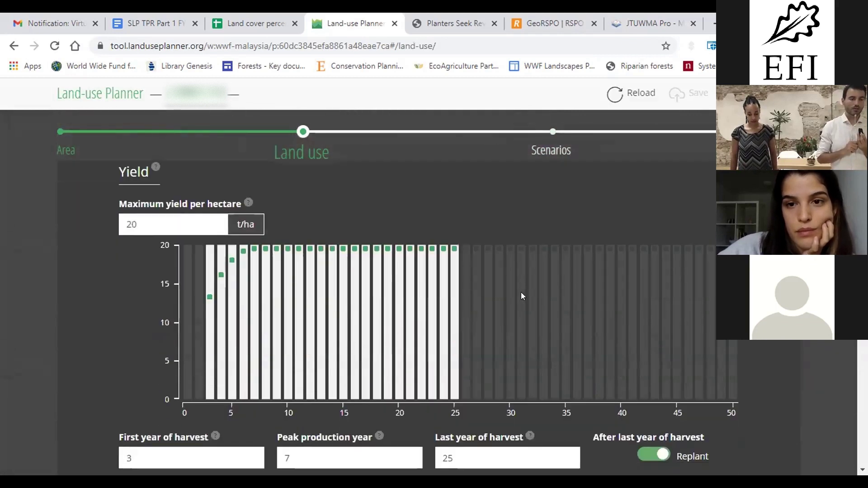
{"action": "scroll", "coordinate": [520, 292], "scroll_direction": "up", "scroll_amount": 4}
{"action": "scroll", "coordinate": [625, 231], "scroll_direction": "down", "scroll_amount": 3}
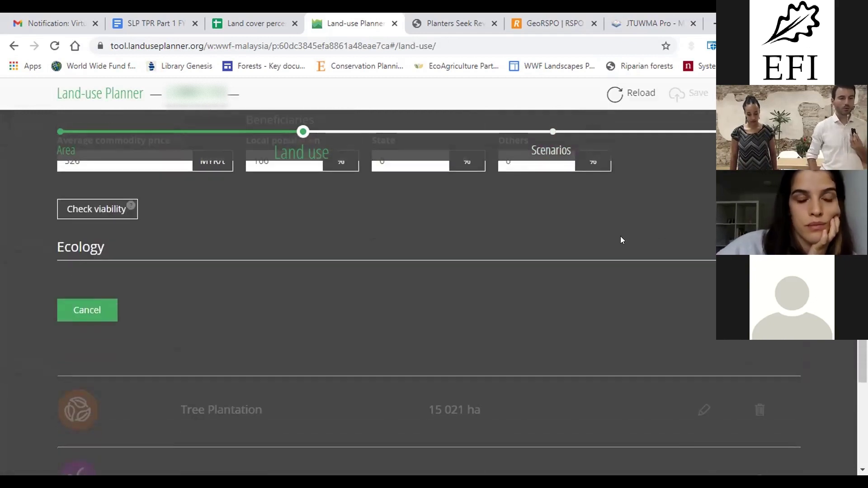
{"action": "scroll", "coordinate": [614, 244], "scroll_direction": "up", "scroll_amount": 6}
{"action": "scroll", "coordinate": [612, 241], "scroll_direction": "up", "scroll_amount": 4}
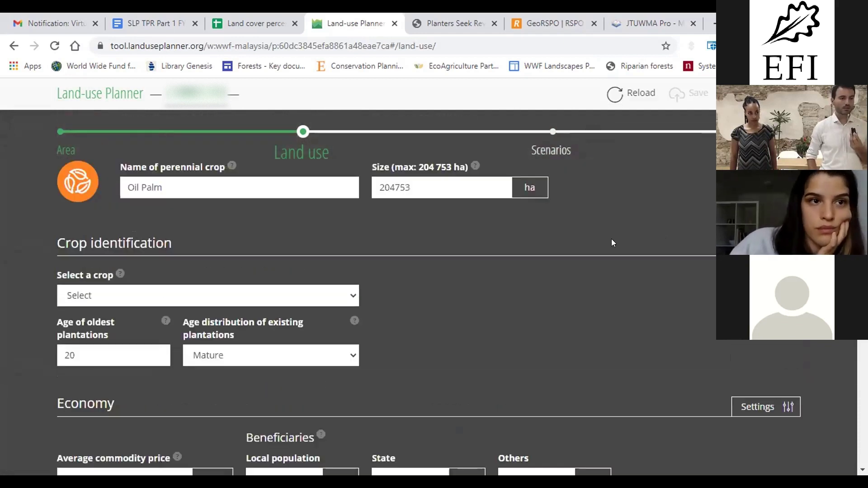
{"action": "scroll", "coordinate": [612, 241], "scroll_direction": "down", "scroll_amount": 1}
{"action": "scroll", "coordinate": [611, 244], "scroll_direction": "down", "scroll_amount": 1}
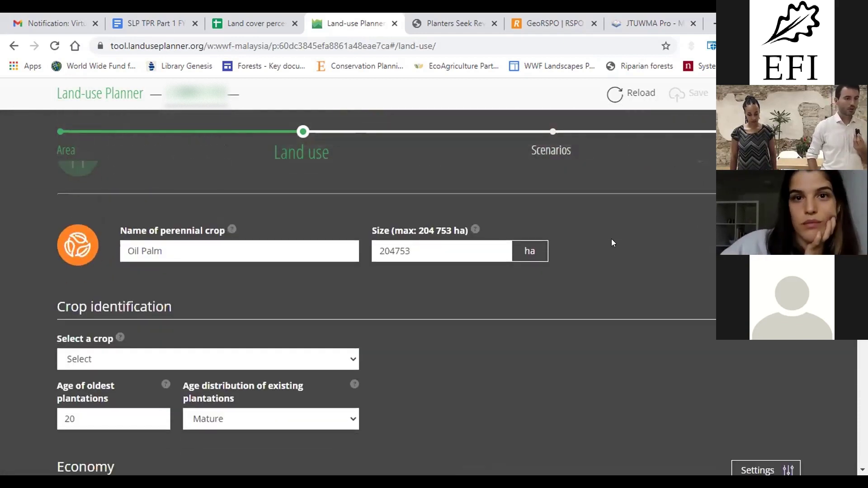
{"action": "left_click", "coordinate": [350, 357]}
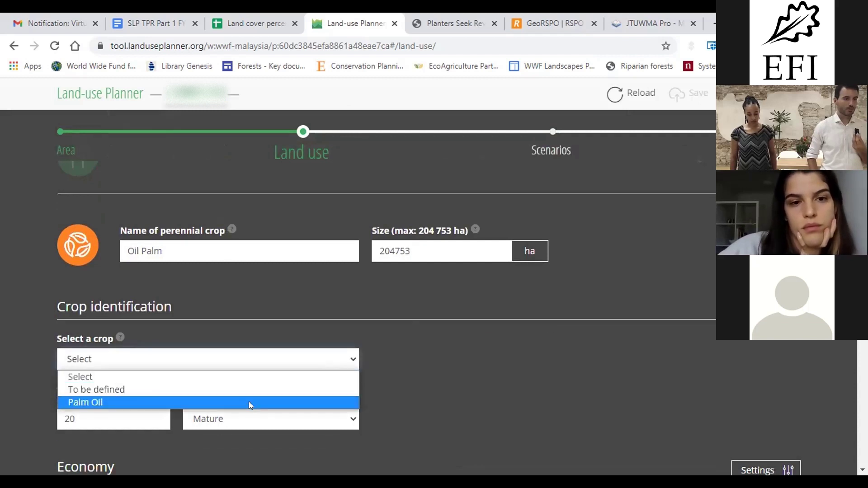
Set the crop to Palm Oil, leaving Food security checked at 884 cal/100gr.
{"action": "left_click", "coordinate": [249, 402]}
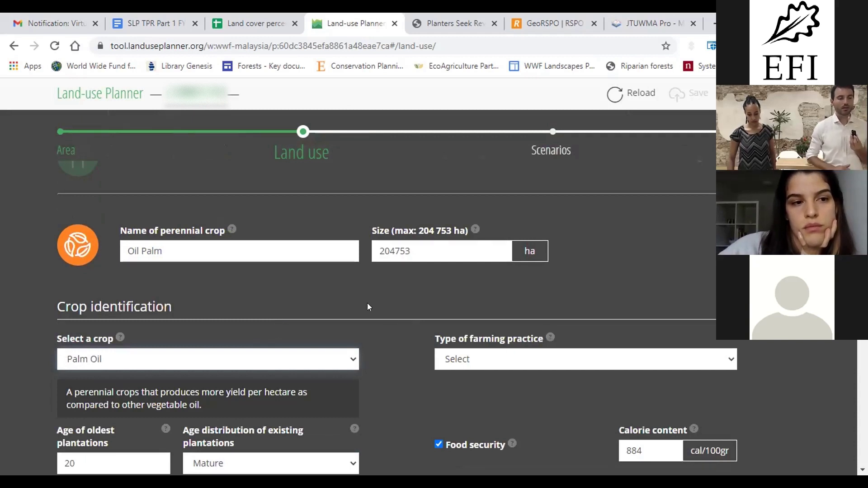
{"action": "scroll", "coordinate": [372, 304], "scroll_direction": "down", "scroll_amount": 3}
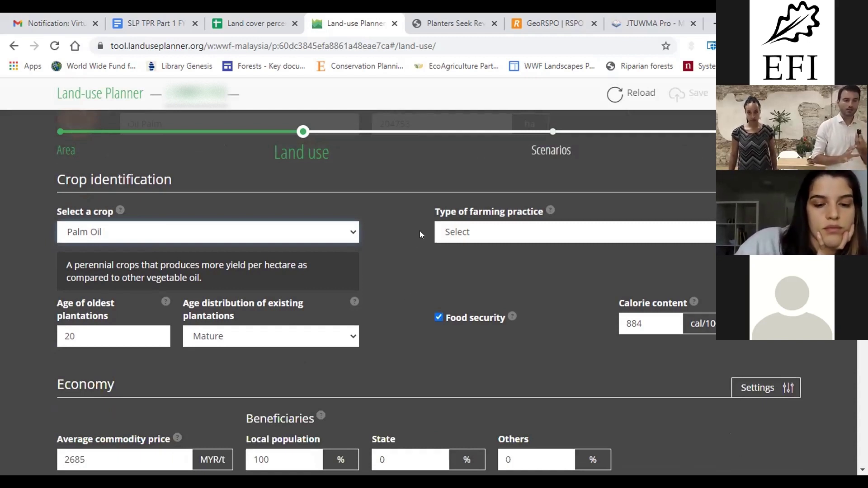
{"action": "left_click", "coordinate": [435, 317]}
{"action": "left_click", "coordinate": [438, 317]}
{"action": "left_click", "coordinate": [438, 316]}
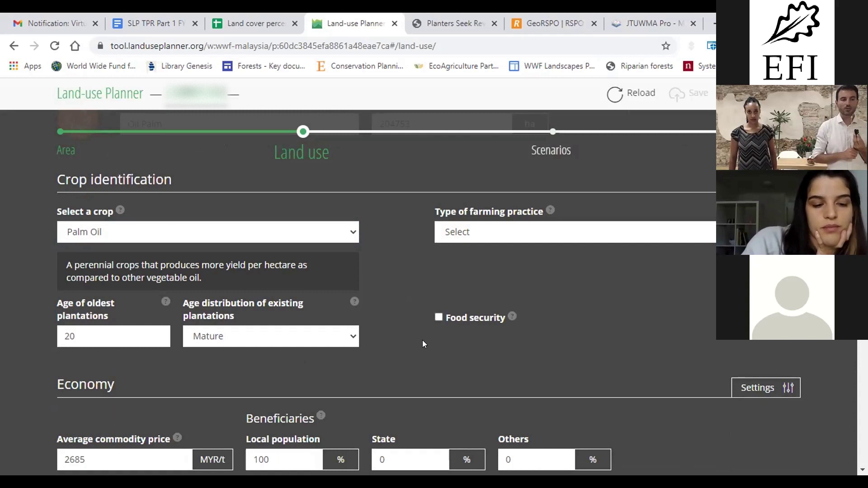
{"action": "left_click", "coordinate": [438, 318]}
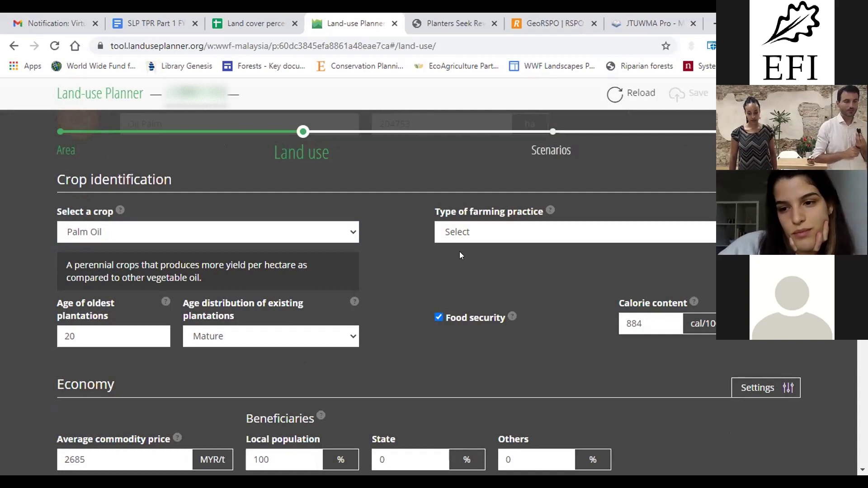
{"action": "left_click", "coordinate": [437, 318]}
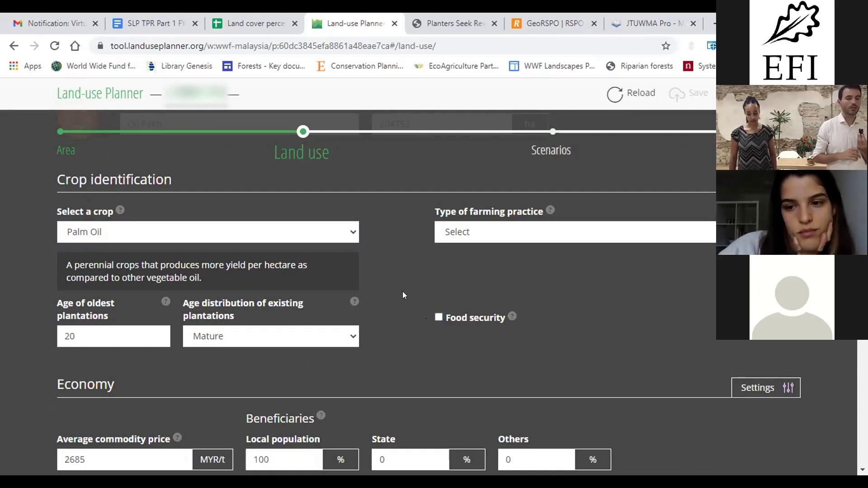
{"action": "left_click", "coordinate": [437, 318]}
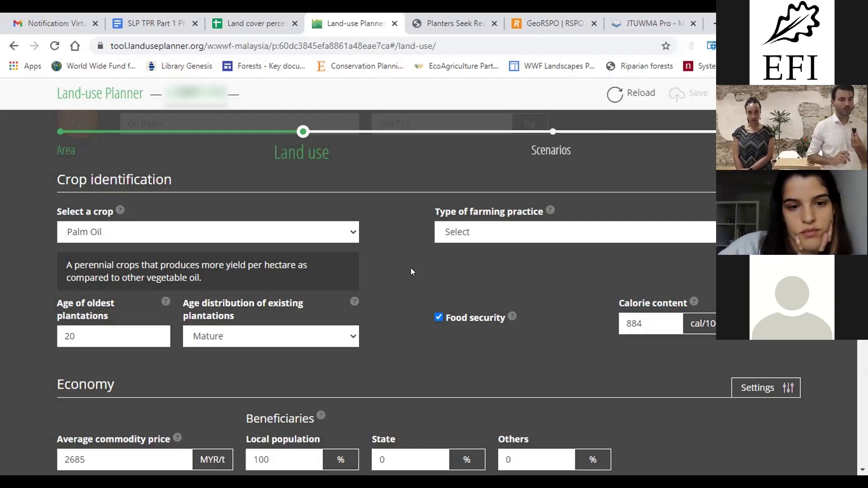
Cancel the Oil Palm form and reopen Oil Palm's expansion settings from Scenarios.
{"action": "scroll", "coordinate": [410, 271], "scroll_direction": "down", "scroll_amount": 10}
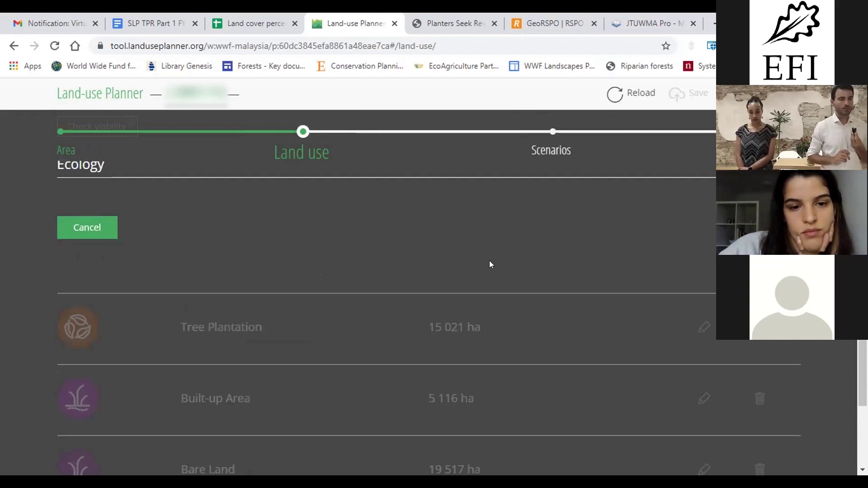
{"action": "left_click", "coordinate": [85, 227]}
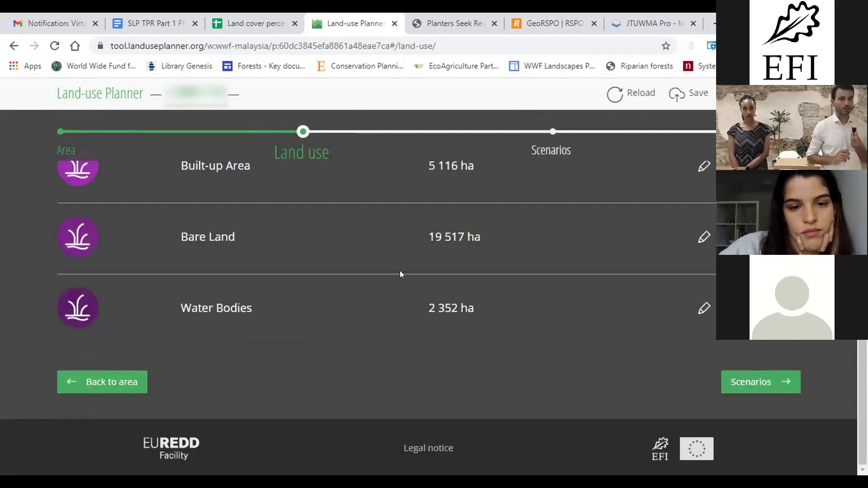
{"action": "scroll", "coordinate": [403, 273], "scroll_direction": "up", "scroll_amount": 5}
{"action": "left_click", "coordinate": [685, 333]}
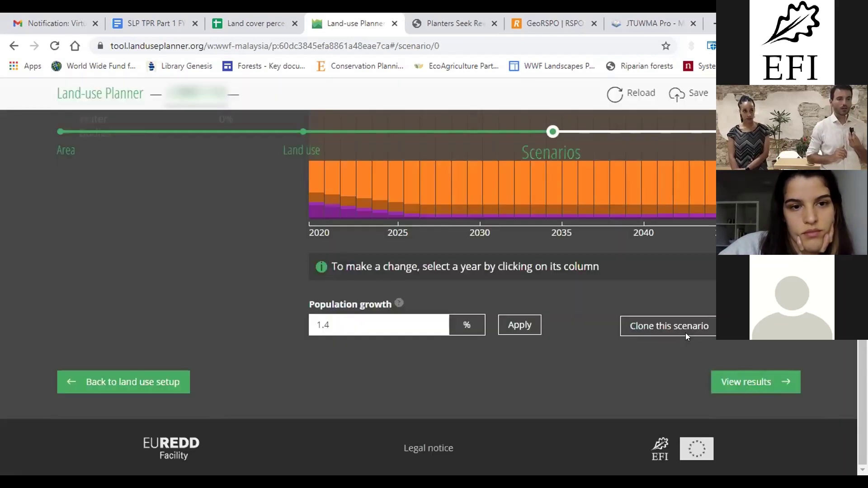
{"action": "scroll", "coordinate": [575, 320], "scroll_direction": "up", "scroll_amount": 2}
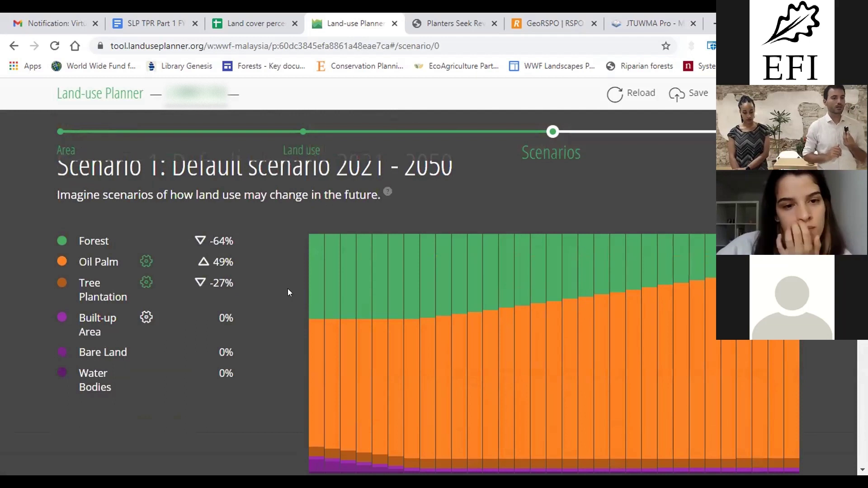
{"action": "left_click", "coordinate": [145, 261]}
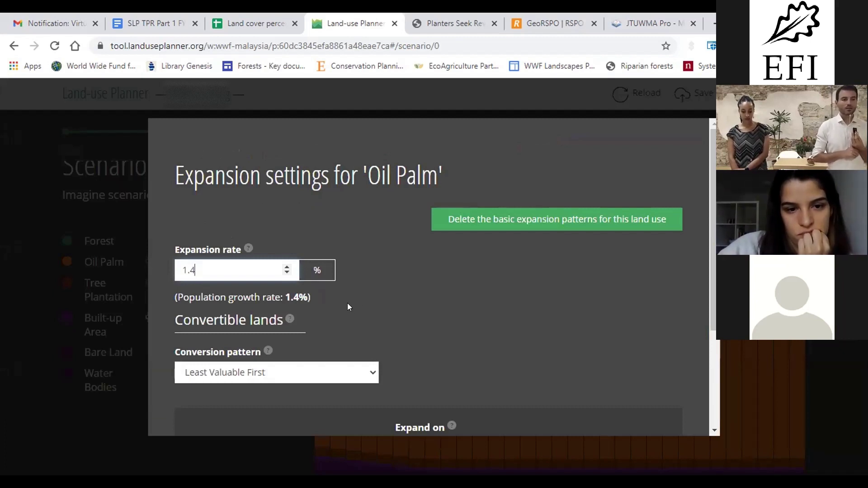
{"action": "scroll", "coordinate": [347, 307], "scroll_direction": "down", "scroll_amount": 1}
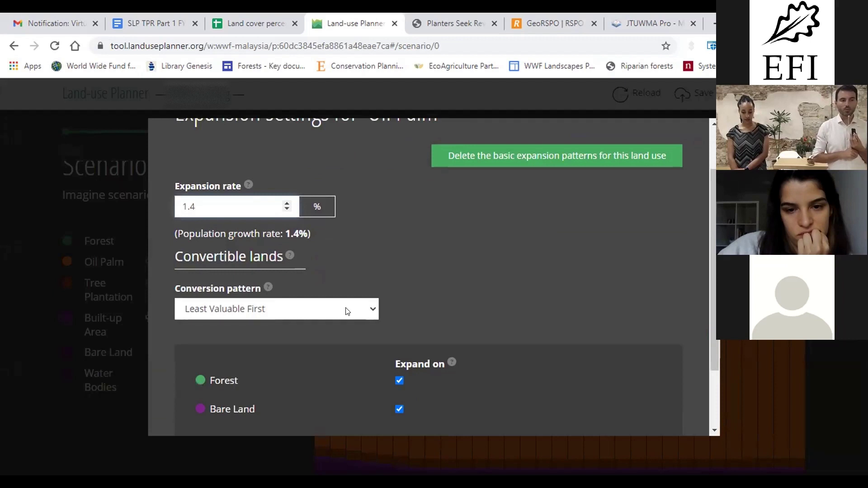